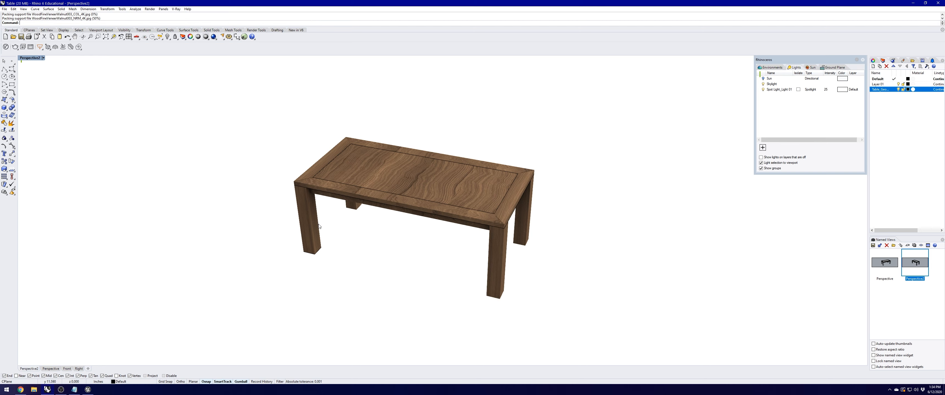
{"action": "left_click", "coordinate": [310, 224]}
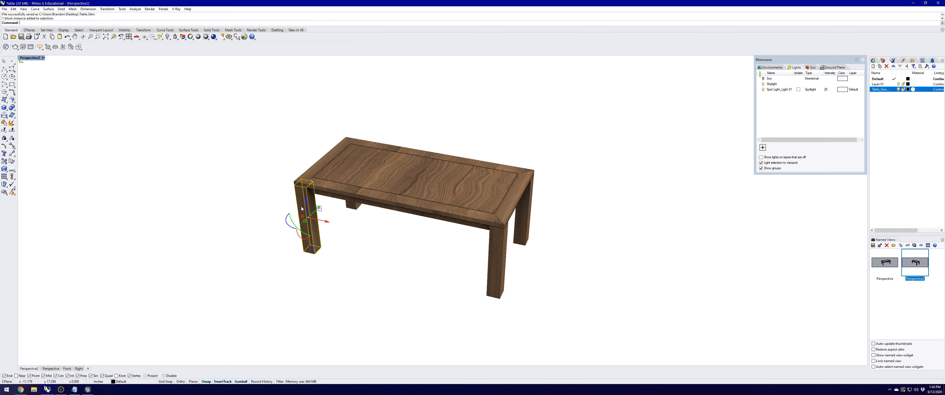
{"action": "double_click", "coordinate": [297, 198]}
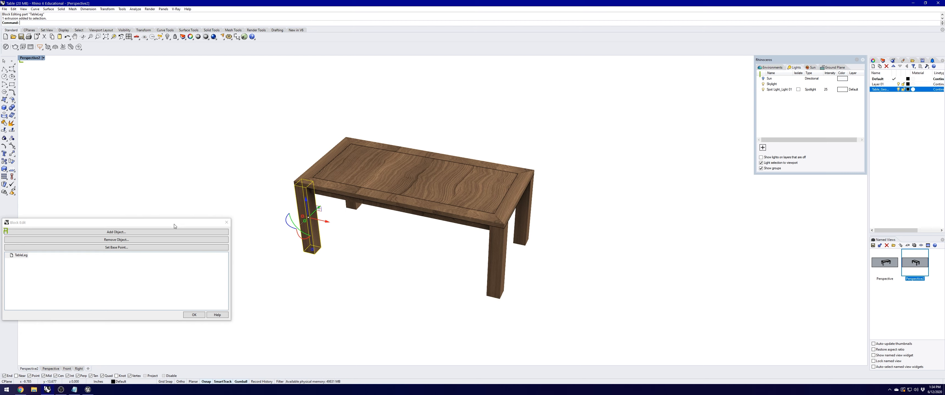
{"action": "left_click_drag", "start_coordinate": [174, 226], "coordinate": [211, 195]}
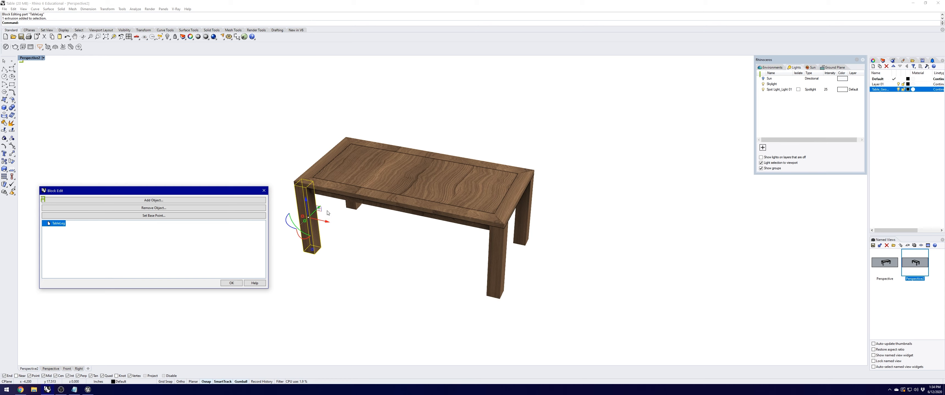
{"action": "left_click", "coordinate": [230, 283]}
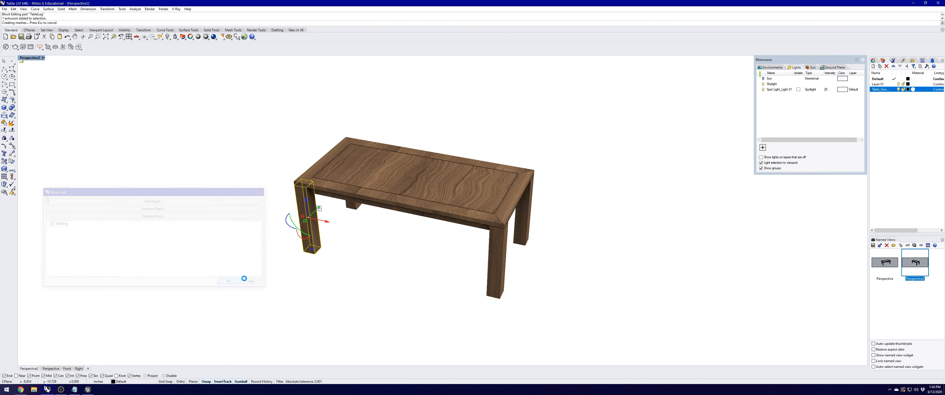
{"action": "left_click", "coordinate": [353, 190]}
{"action": "double_click", "coordinate": [331, 190]}
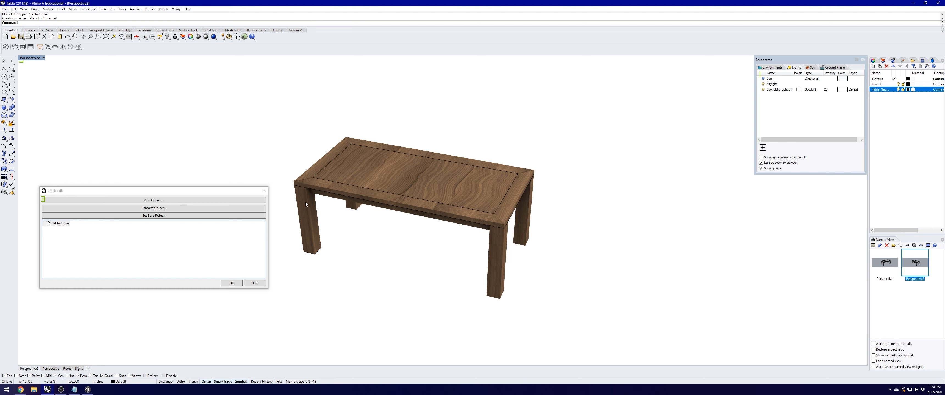
{"action": "left_click", "coordinate": [231, 284]}
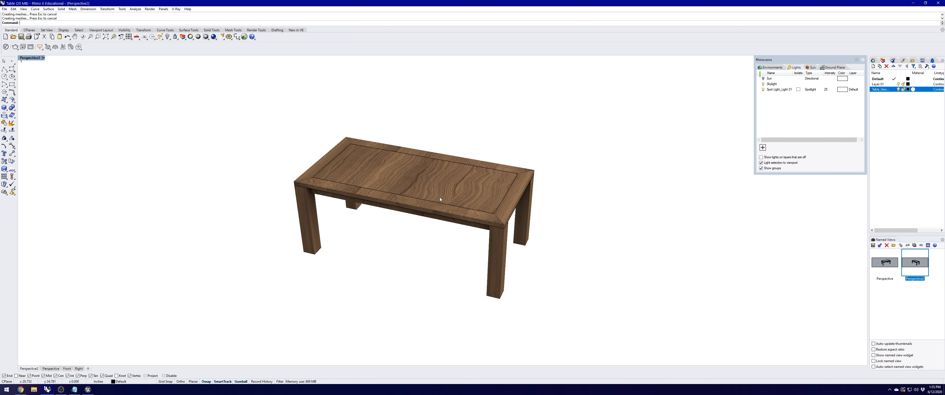
Step: Select the tabletop's inset panel and view its WoodVeneer material in the Materials panel
{"action": "left_click", "coordinate": [436, 184]}
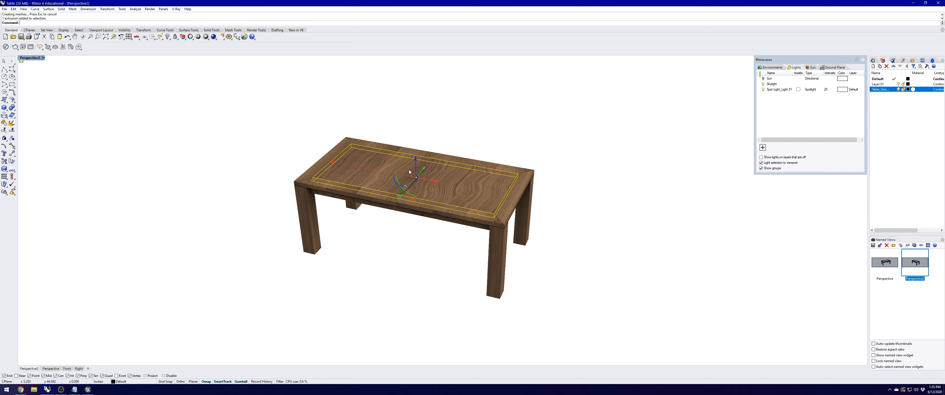
{"action": "left_click", "coordinate": [903, 61]}
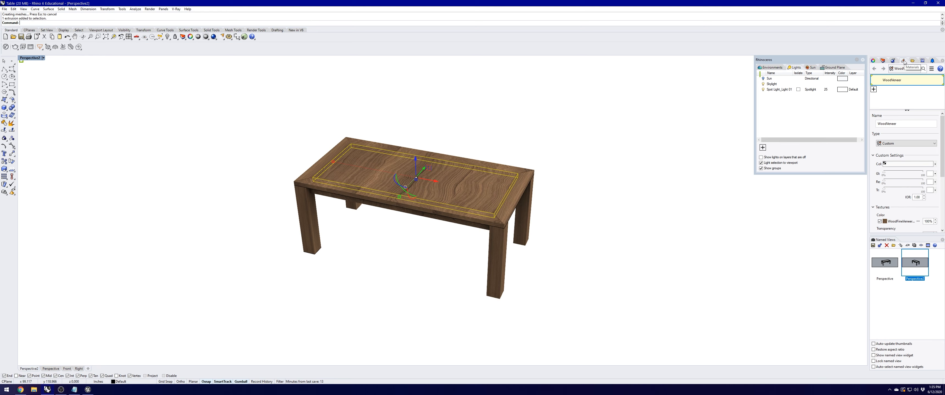
Step: Add a new Custom-type material named Custom and begin assigning its colour image texture
{"action": "left_click", "coordinate": [873, 90]}
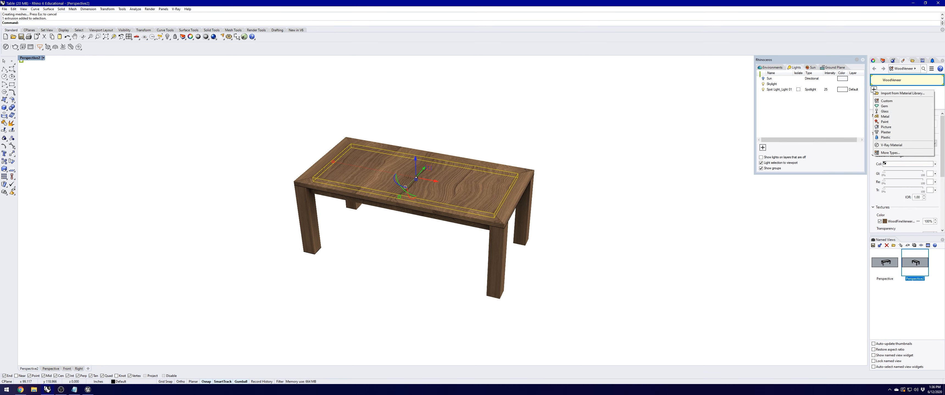
{"action": "left_click", "coordinate": [888, 102]}
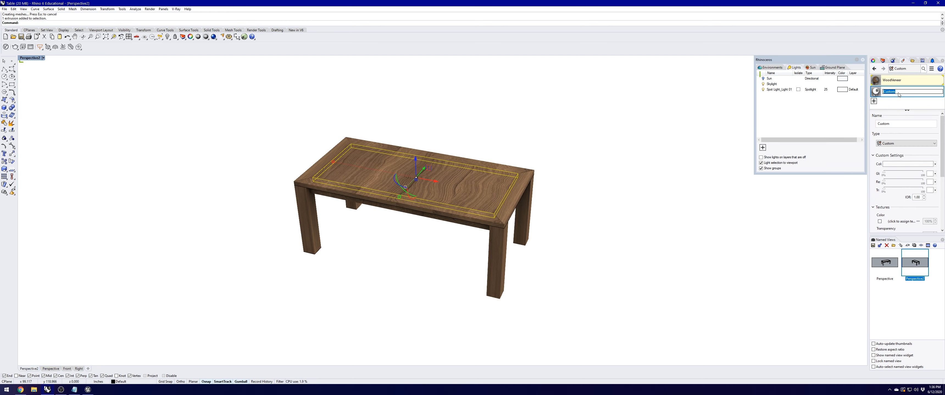
{"action": "key", "text": "Return"}
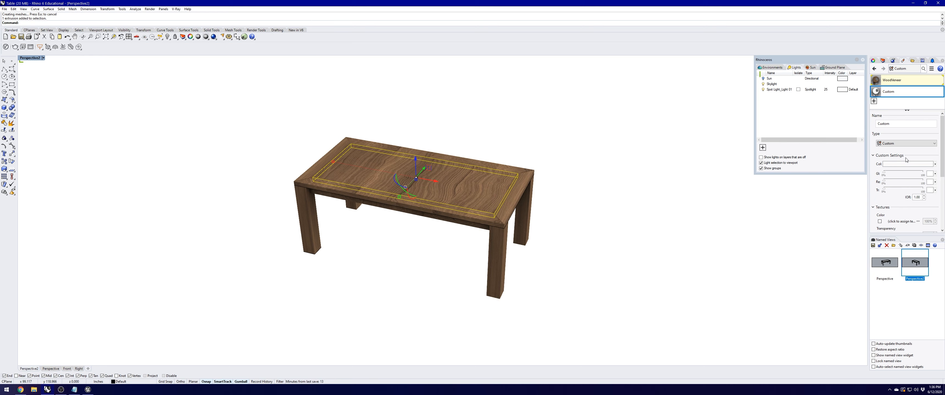
{"action": "scroll", "coordinate": [908, 175], "scroll_direction": "down", "scroll_amount": 1}
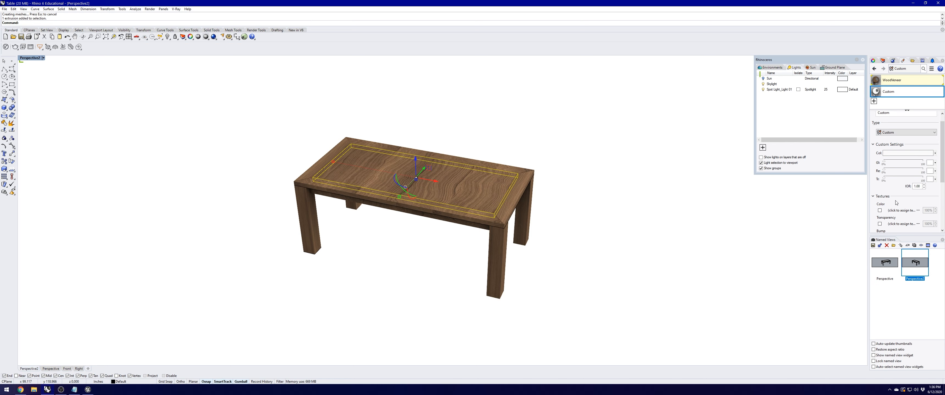
{"action": "left_click", "coordinate": [879, 211]}
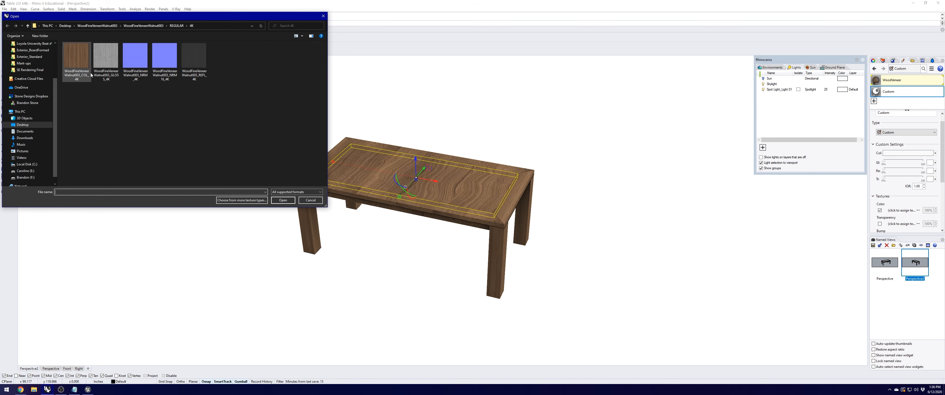
Step: Load WoodFineVeneerWalnut003_COL_4K as the colour texture and the NRM_4K image as bump
{"action": "left_click", "coordinate": [83, 57]}
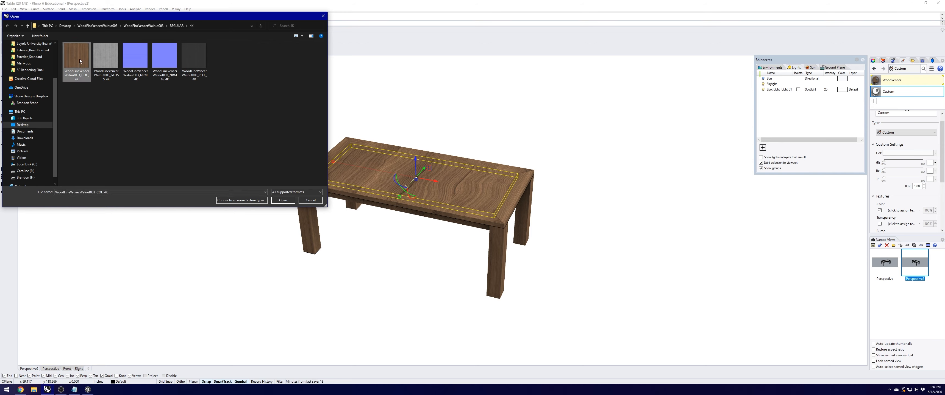
{"action": "double_click", "coordinate": [80, 59]}
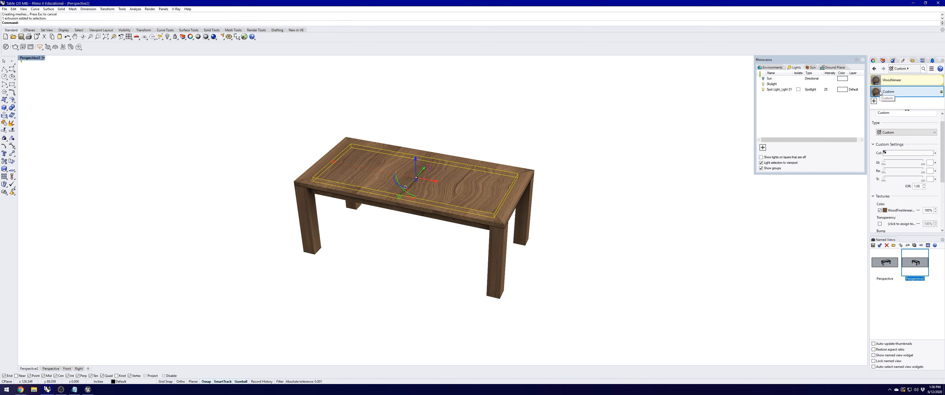
{"action": "scroll", "coordinate": [887, 184], "scroll_direction": "down", "scroll_amount": 2}
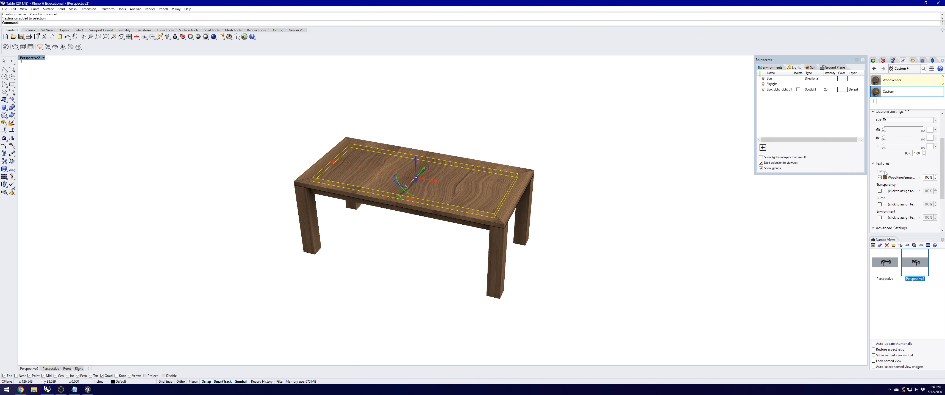
{"action": "left_click", "coordinate": [880, 204]}
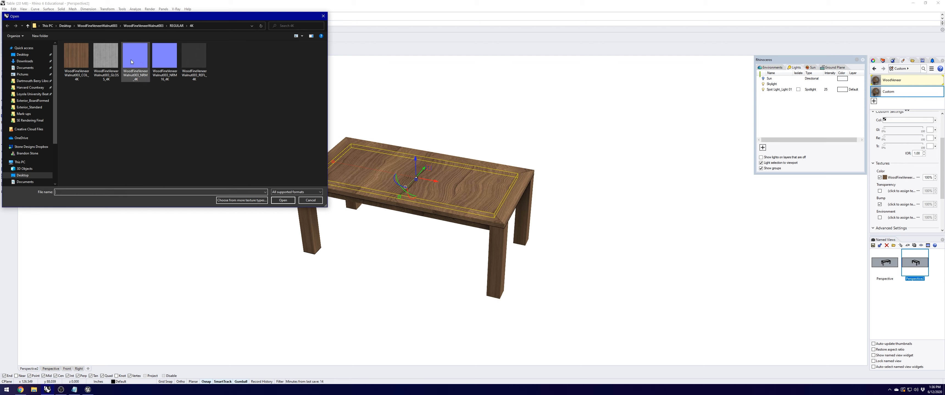
{"action": "left_click", "coordinate": [137, 72]}
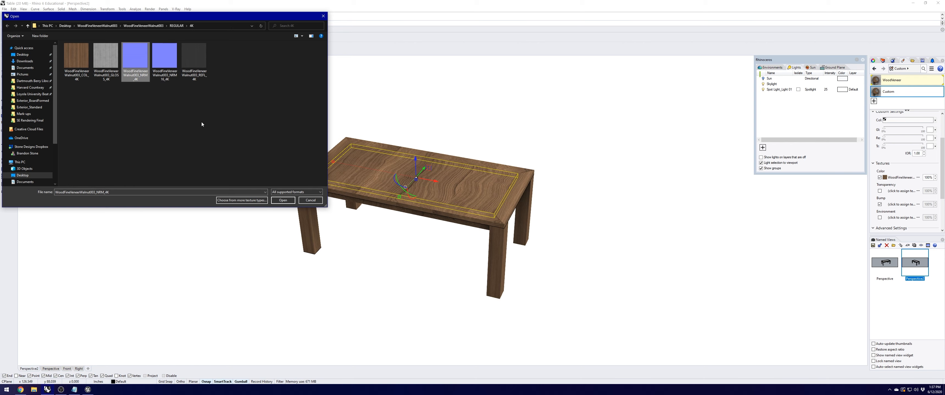
{"action": "left_click", "coordinate": [283, 201]}
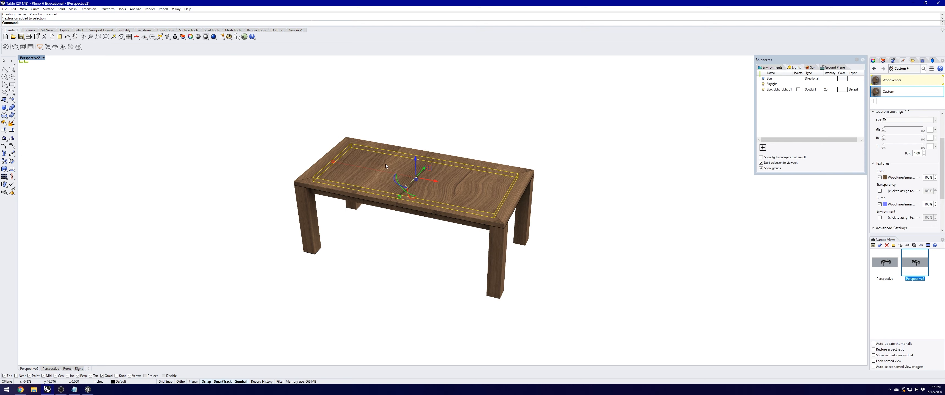
{"action": "left_click", "coordinate": [600, 187]}
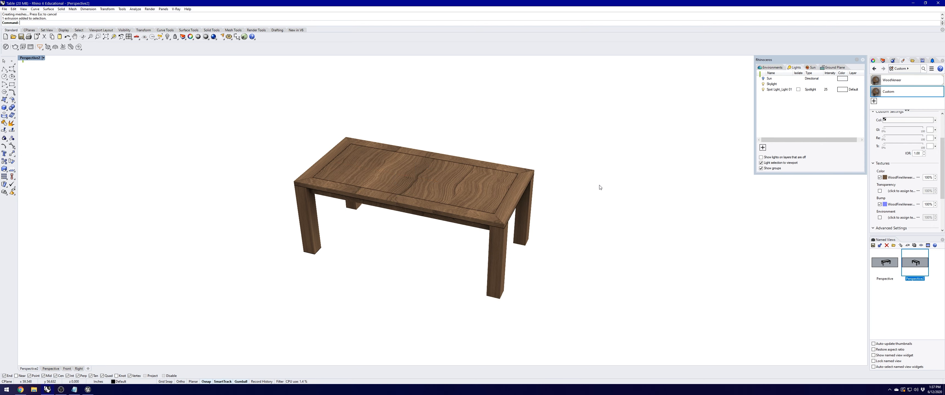
{"action": "left_click", "coordinate": [423, 177]}
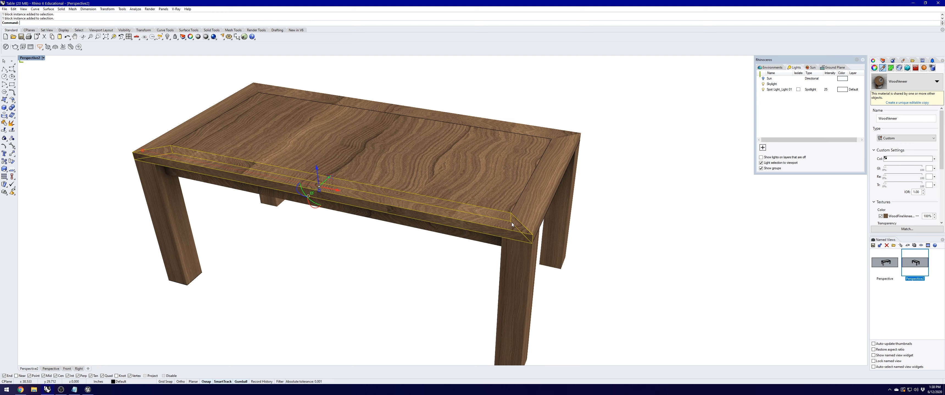
Step: Edit the TableBorder block, undo the accidental border move, and start Unwrap from Texture Mapping
{"action": "double_click", "coordinate": [354, 195]}
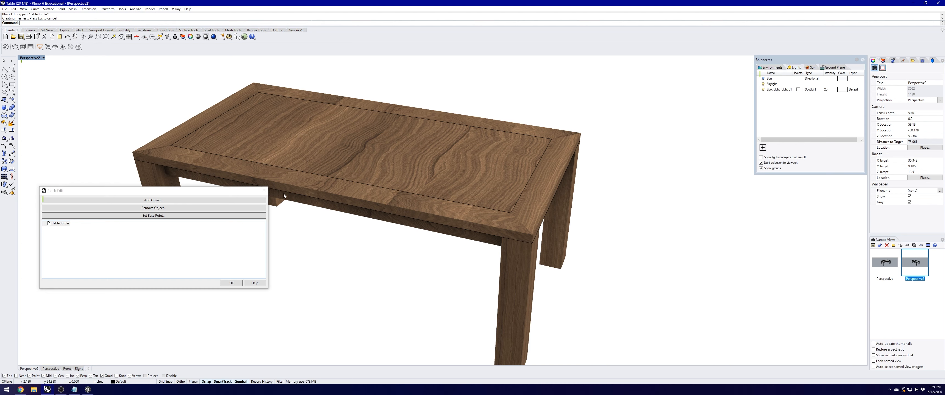
{"action": "left_click", "coordinate": [324, 191]}
{"action": "key", "text": "ctrl+z"}
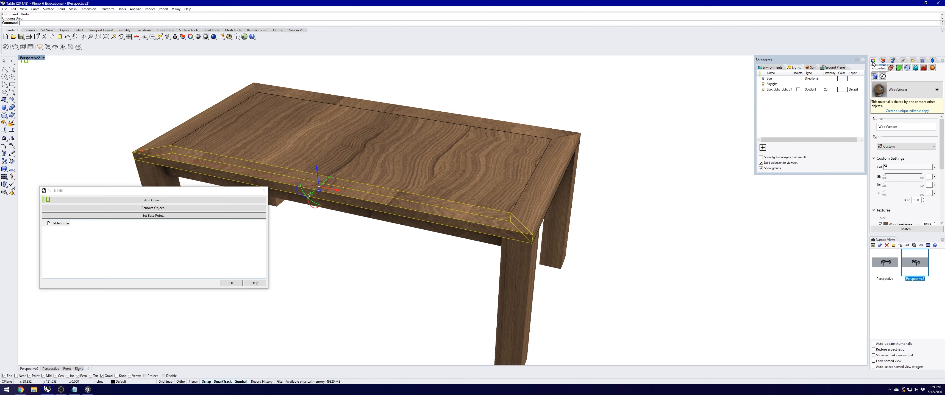
{"action": "left_click", "coordinate": [891, 68]}
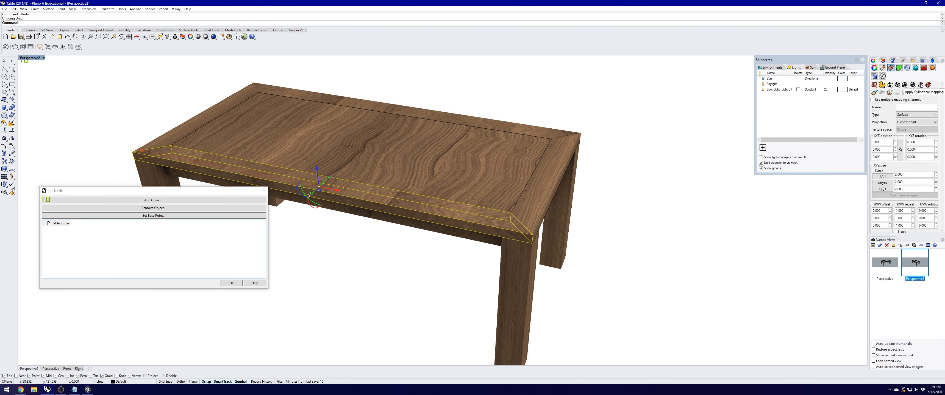
{"action": "left_click", "coordinate": [875, 85]}
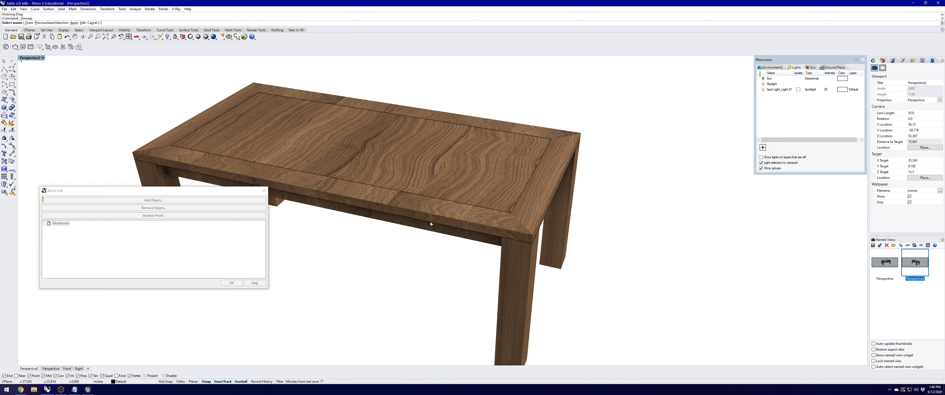
Step: Mark the mitred corner and front edges as seams and unwrap the border's UVs
{"action": "left_click", "coordinate": [516, 218]}
{"action": "left_click", "coordinate": [520, 233]}
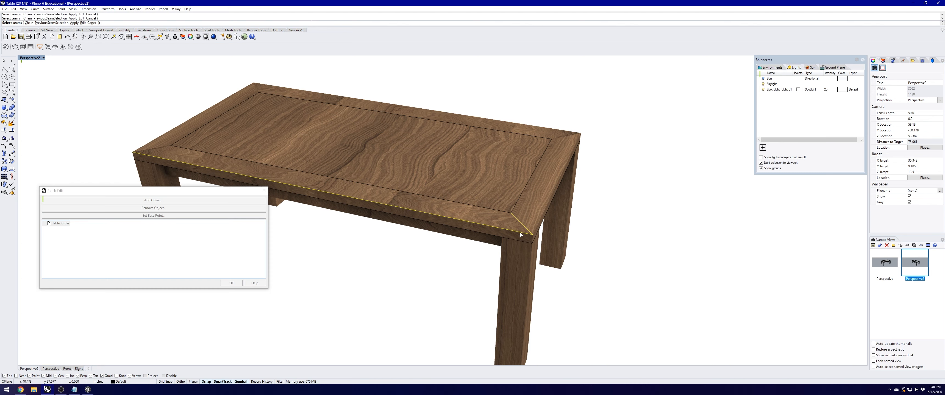
{"action": "left_click", "coordinate": [522, 240]}
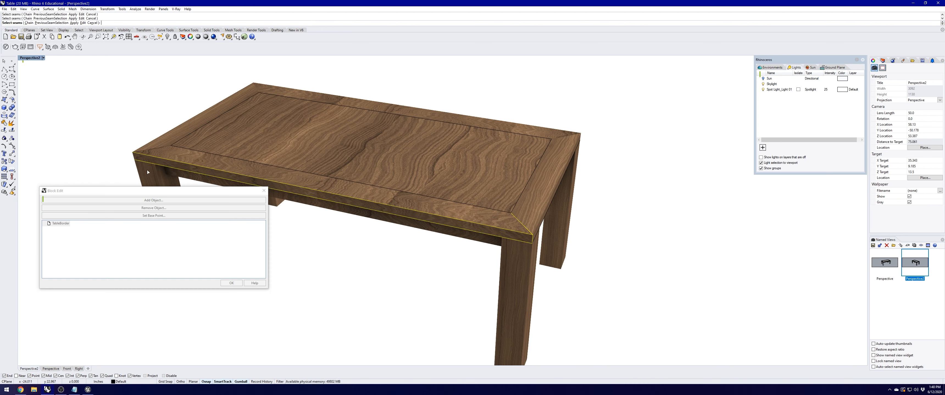
{"action": "left_click", "coordinate": [148, 150]}
{"action": "left_click", "coordinate": [137, 159]}
{"action": "key", "text": "Return"}
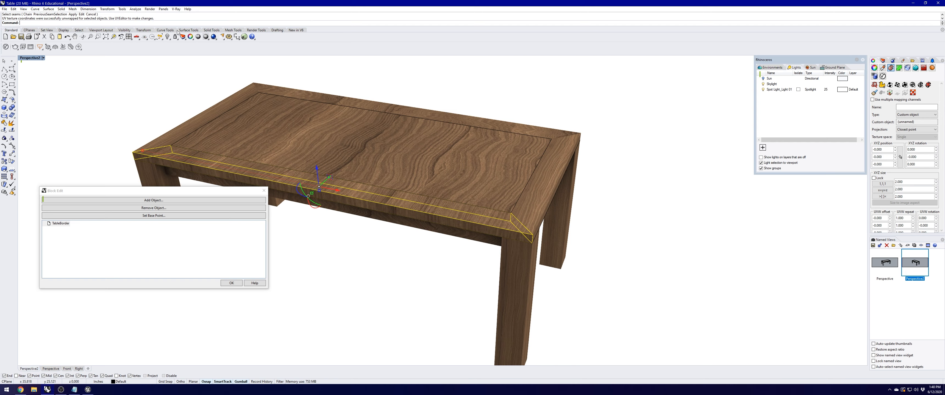
{"action": "left_click", "coordinate": [916, 93]}
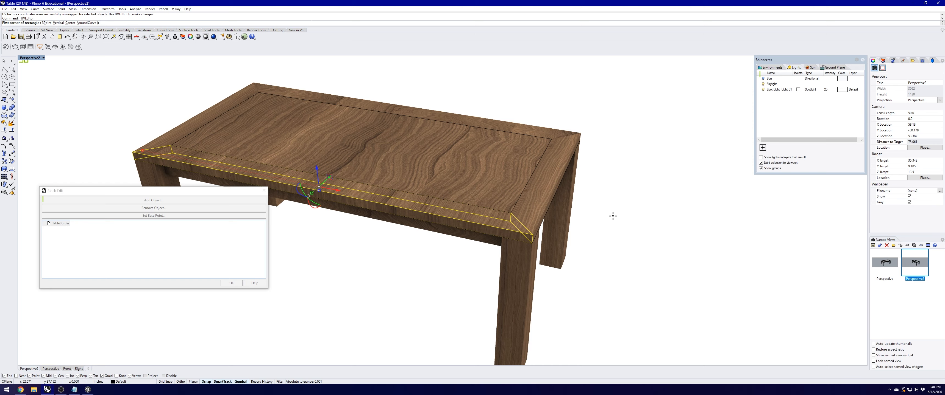
Step: Restore the four viewports, define the UV editor area, and select the border's UV meshes
{"action": "double_click", "coordinate": [35, 58]}
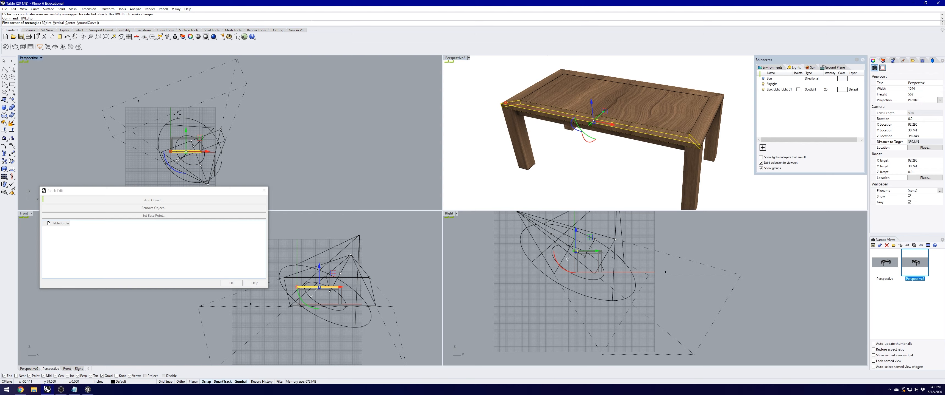
{"action": "scroll", "coordinate": [288, 136], "scroll_direction": "up", "scroll_amount": 4}
{"action": "left_click", "coordinate": [219, 115]}
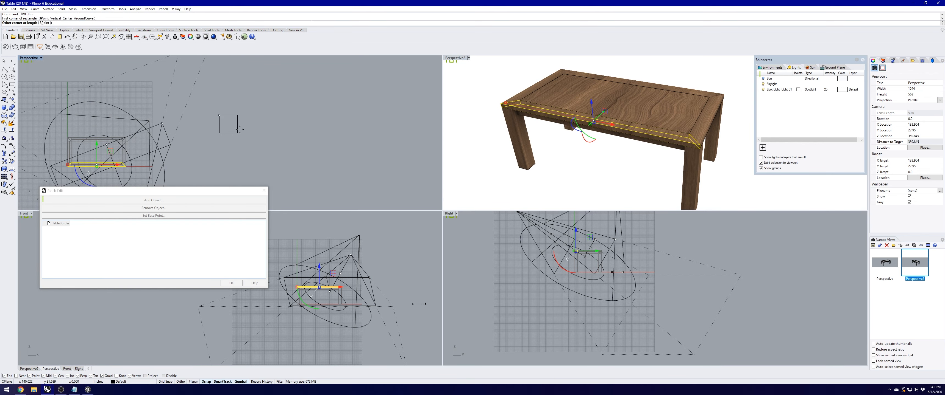
{"action": "left_click", "coordinate": [273, 150]}
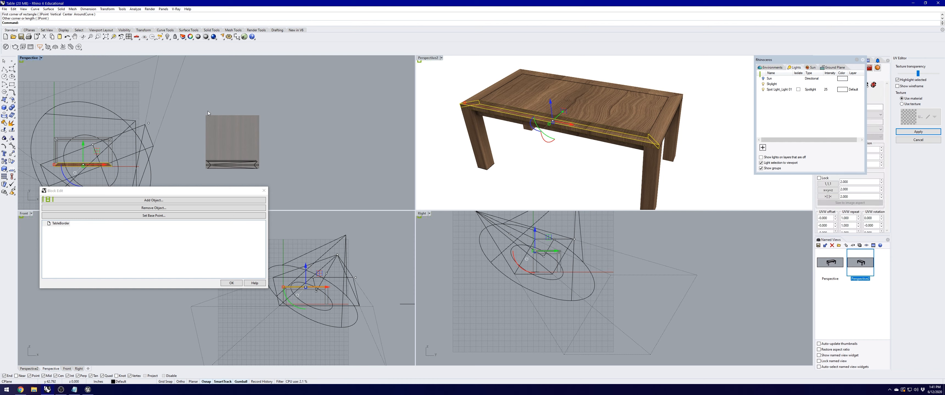
{"action": "scroll", "coordinate": [589, 132], "scroll_direction": "up", "scroll_amount": 6}
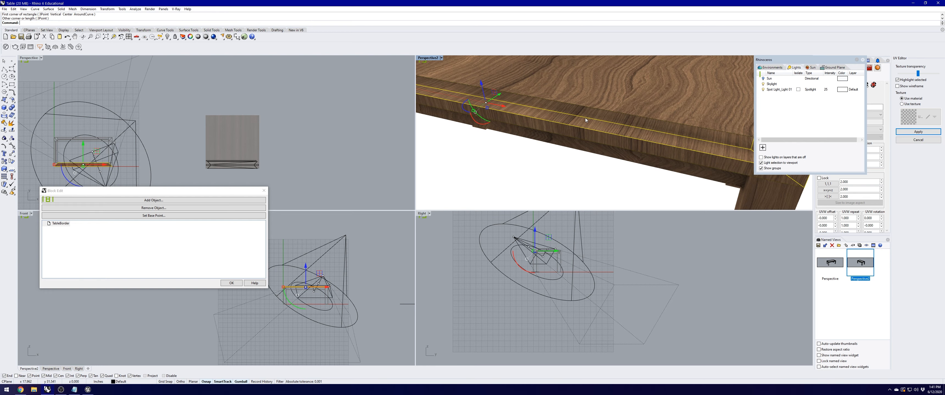
{"action": "scroll", "coordinate": [244, 171], "scroll_direction": "up", "scroll_amount": 5}
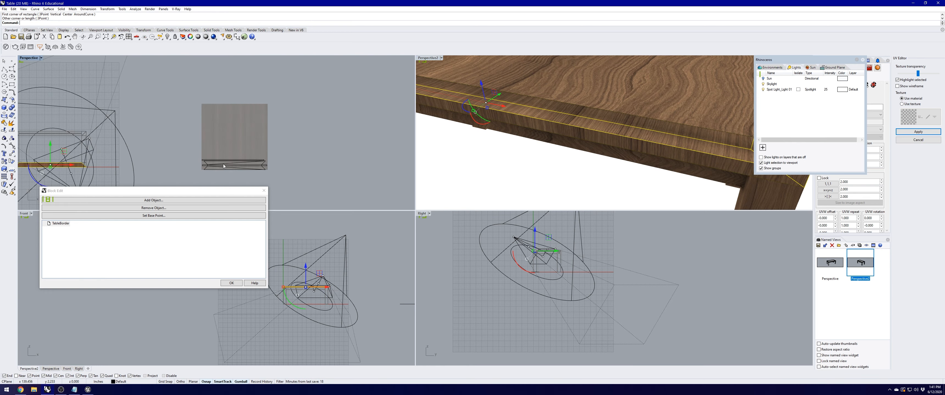
{"action": "left_click", "coordinate": [239, 170]}
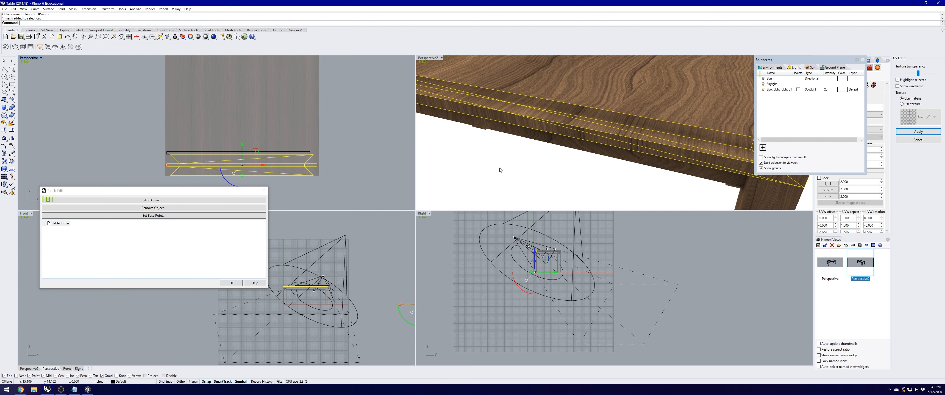
{"action": "scroll", "coordinate": [202, 168], "scroll_direction": "up", "scroll_amount": 1}
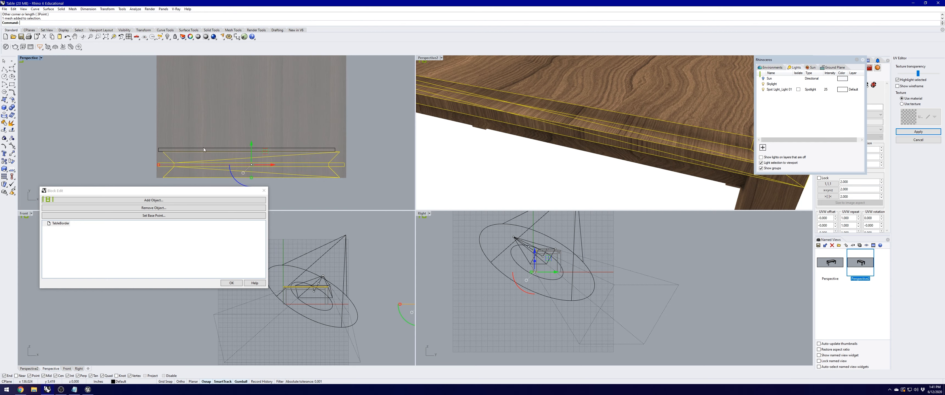
{"action": "left_click", "coordinate": [202, 148]}
{"action": "left_click", "coordinate": [215, 148]}
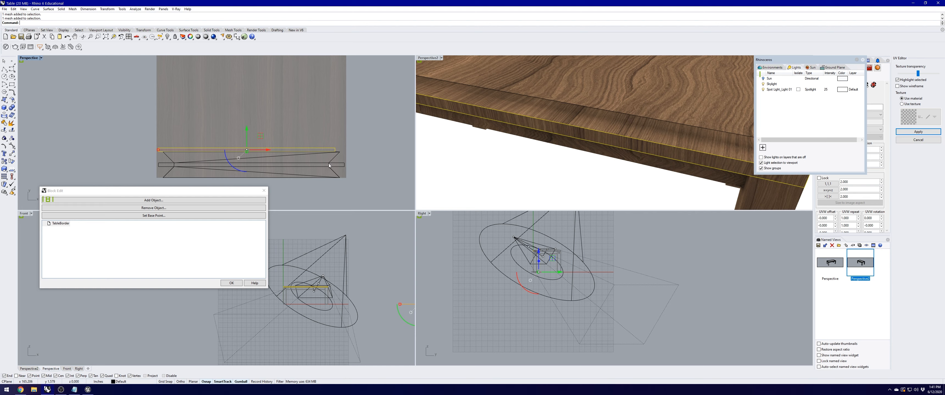
{"action": "scroll", "coordinate": [513, 103], "scroll_direction": "down", "scroll_amount": 3}
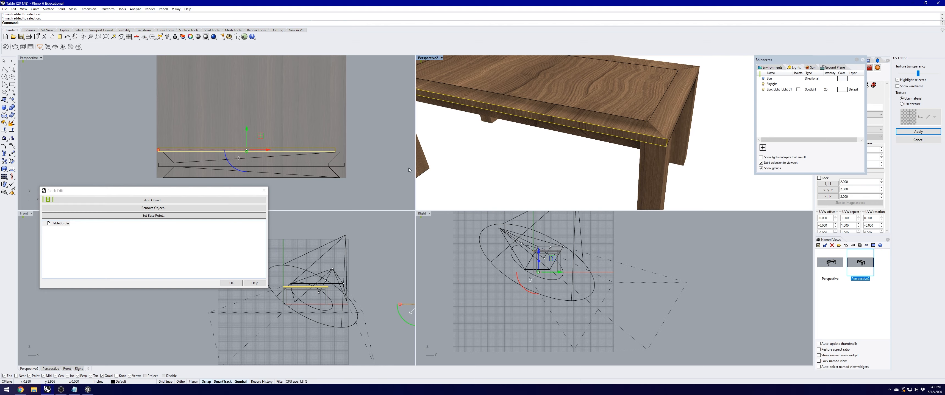
{"action": "left_click", "coordinate": [329, 164], "text": "shift"}
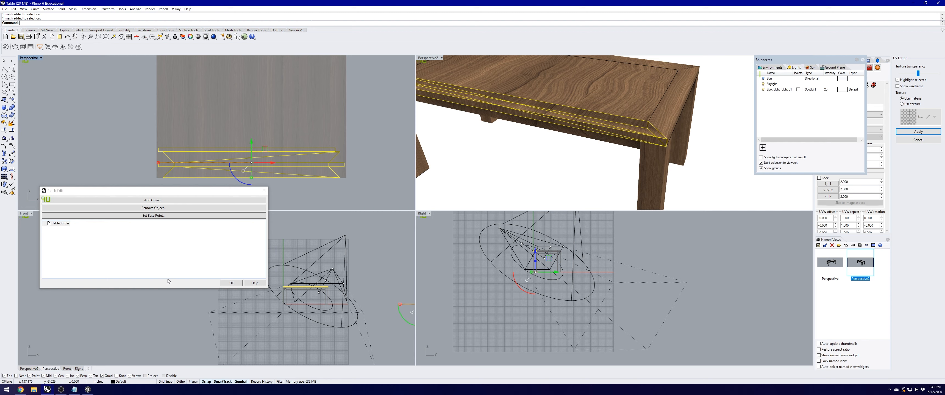
Step: Turn on the gumball and move the border's UV pieces right and up over the texture
{"action": "left_click", "coordinate": [240, 383]}
{"action": "left_click", "coordinate": [241, 383]}
{"action": "left_click", "coordinate": [240, 382]}
{"action": "left_click", "coordinate": [241, 382]}
{"action": "mouse_move", "coordinate": [272, 165]}
{"action": "left_mouse_down"}
{"action": "mouse_move", "coordinate": [304, 165]}
{"action": "mouse_move", "coordinate": [241, 166]}
{"action": "mouse_move", "coordinate": [276, 166]}
{"action": "left_mouse_up"}
{"action": "left_click_drag", "start_coordinate": [290, 165], "coordinate": [299, 164]}
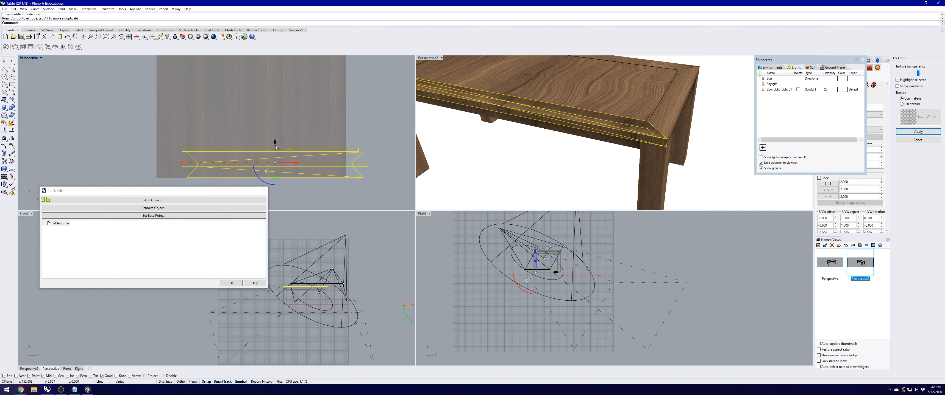
{"action": "left_click_drag", "start_coordinate": [276, 143], "coordinate": [274, 102]}
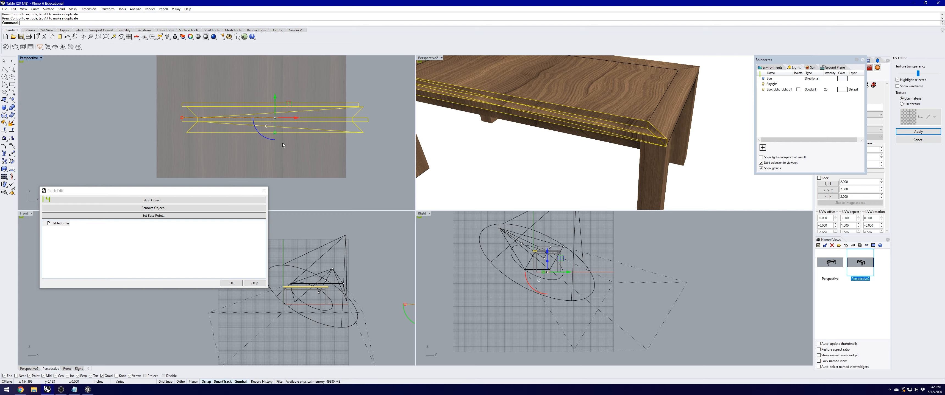
Step: Rotate the border's UV pieces 90°, check the grain in Perspective2, and apply the change
{"action": "left_click", "coordinate": [256, 135]}
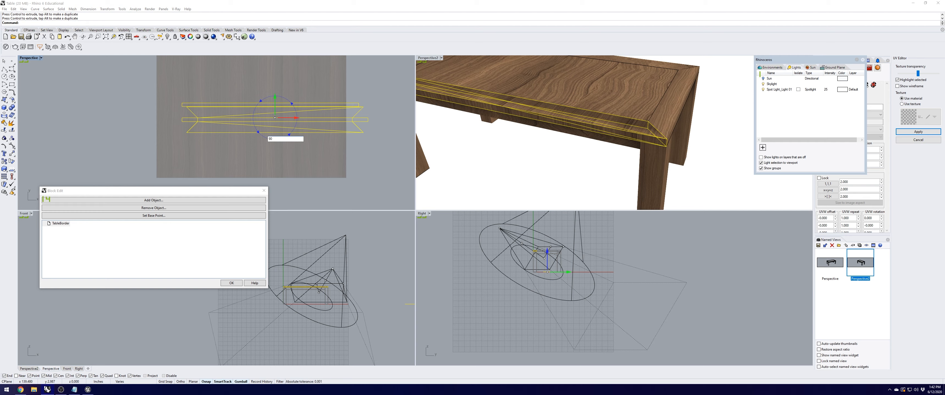
{"action": "key", "text": "Return"}
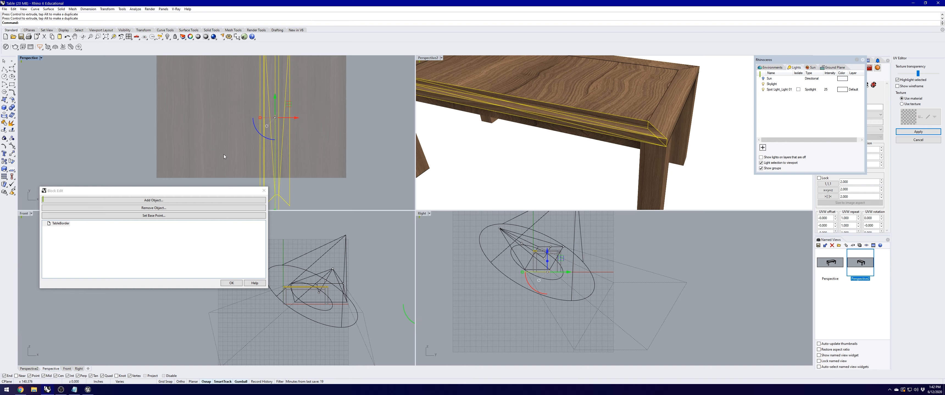
{"action": "mouse_move", "coordinate": [519, 134]}
{"action": "right_mouse_down"}
{"action": "mouse_move", "coordinate": [507, 133]}
{"action": "mouse_move", "coordinate": [529, 149]}
{"action": "mouse_move", "coordinate": [519, 135]}
{"action": "right_mouse_up"}
{"action": "scroll", "coordinate": [506, 131], "scroll_direction": "up", "scroll_amount": 4}
{"action": "left_click", "coordinate": [507, 130]}
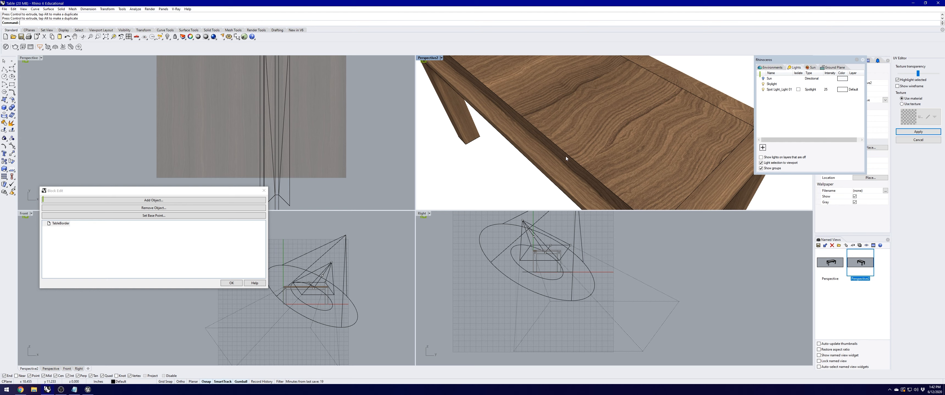
{"action": "left_click", "coordinate": [920, 132]}
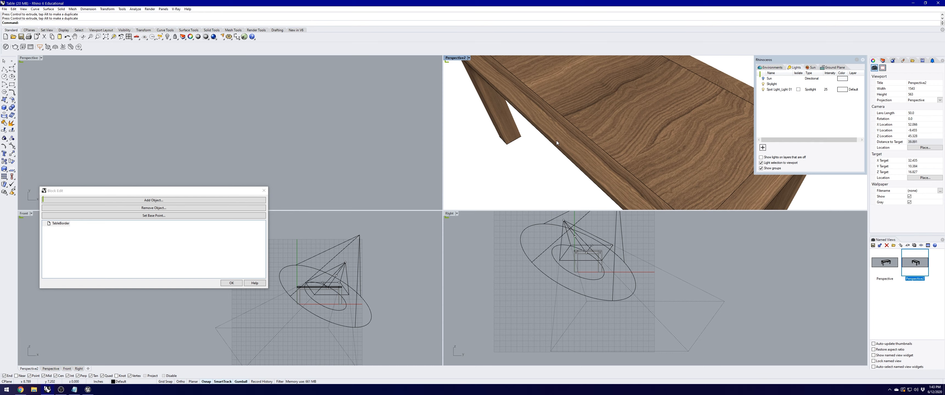
{"action": "scroll", "coordinate": [555, 141], "scroll_direction": "down", "scroll_amount": 4}
Step: Reopen the UV editor on the border rail and its meshes, and start a Scale
{"action": "left_click", "coordinate": [614, 154]}
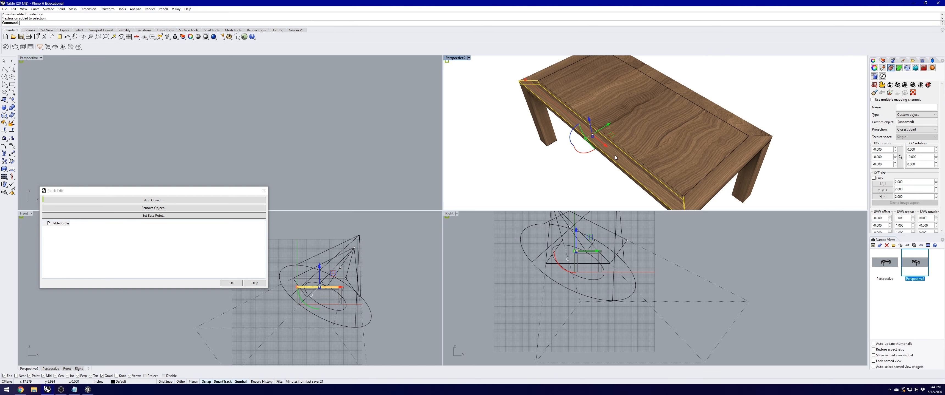
{"action": "left_click", "coordinate": [904, 93]}
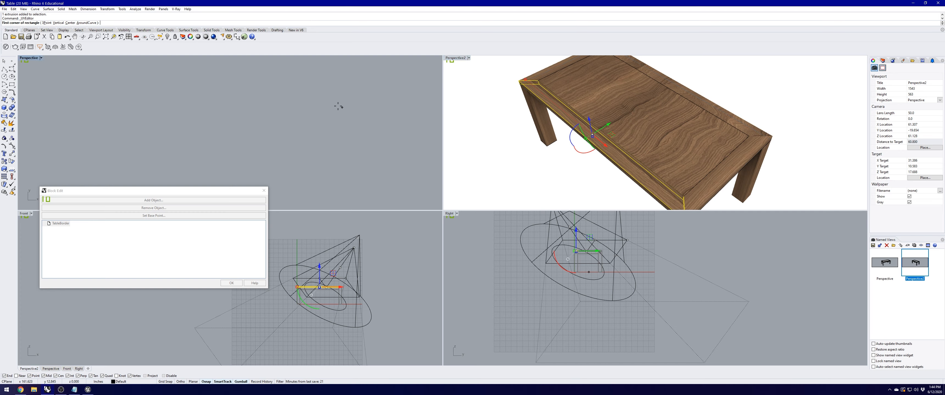
{"action": "left_click", "coordinate": [313, 108]}
{"action": "left_click", "coordinate": [350, 143]}
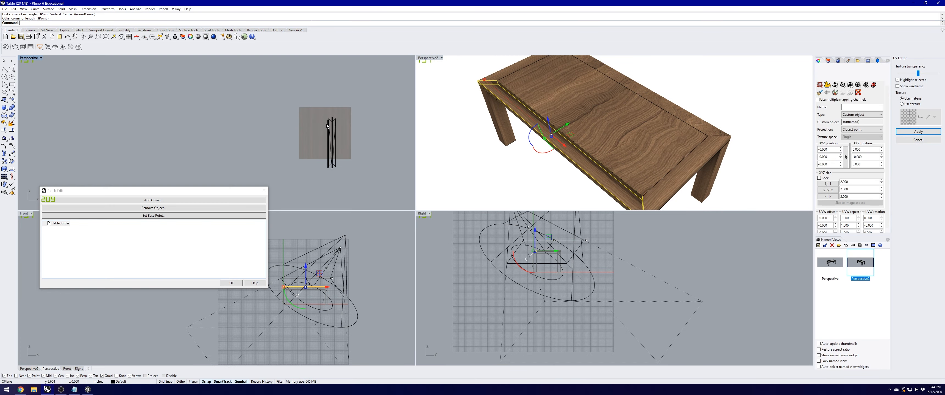
{"action": "left_click", "coordinate": [555, 137]}
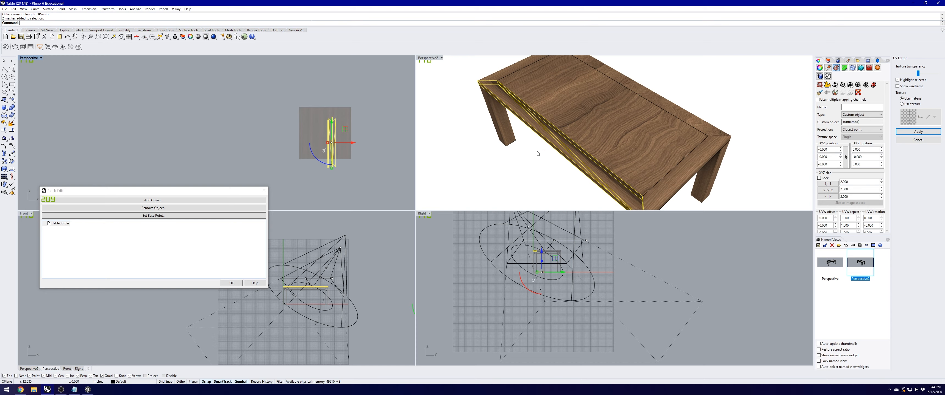
{"action": "scroll", "coordinate": [355, 143], "scroll_direction": "up", "scroll_amount": 1}
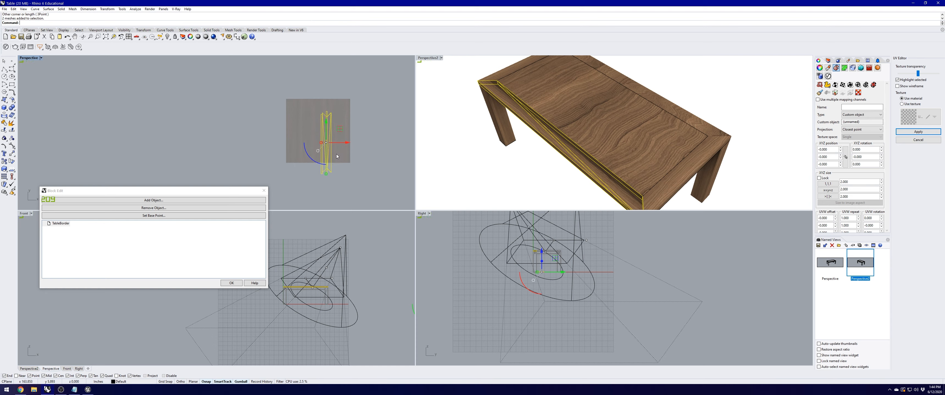
{"action": "type", "text": "Scale"}
{"action": "key", "text": "Return"}
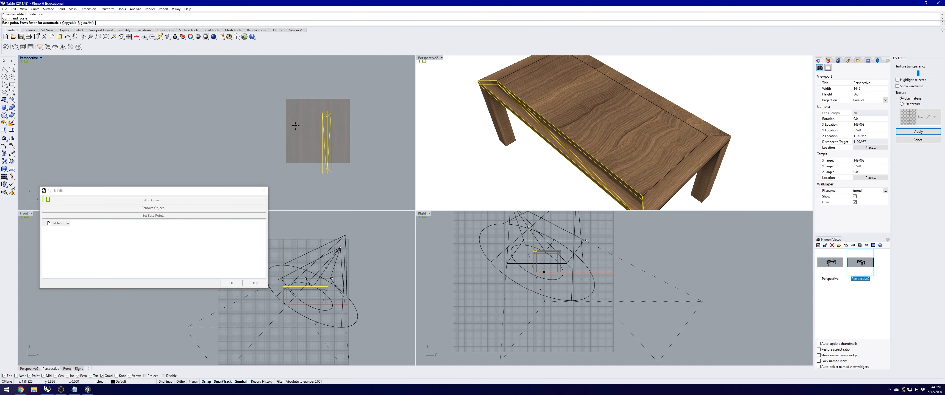
Step: Try scaling the rail's UV pieces by a factor of 2, then undo it
{"action": "left_click", "coordinate": [323, 112]}
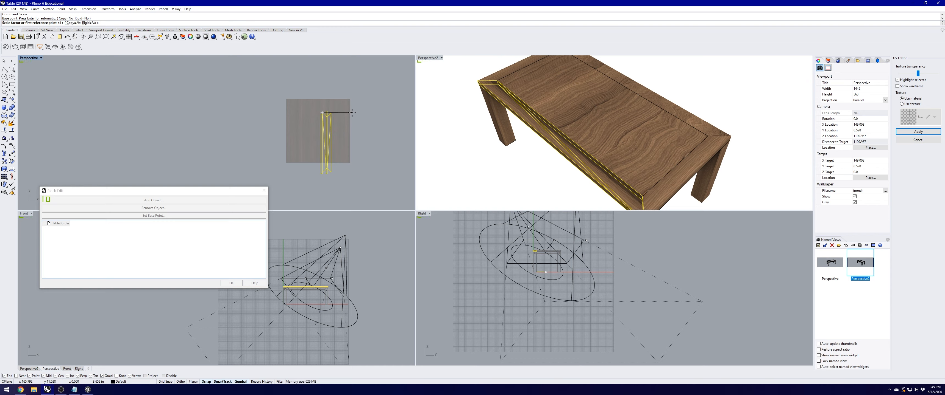
{"action": "type", "text": "2"}
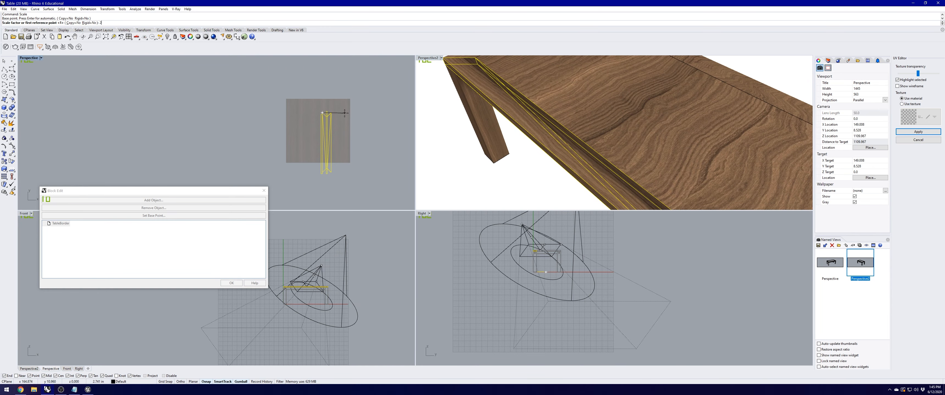
{"action": "key", "text": "Return"}
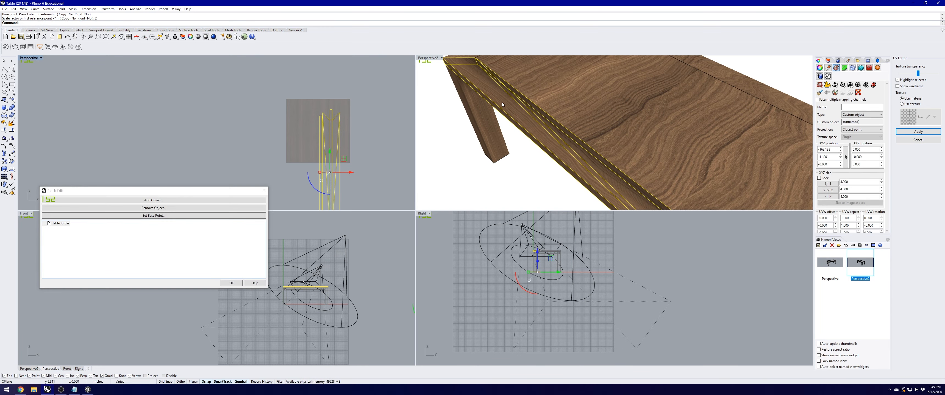
{"action": "scroll", "coordinate": [502, 100], "scroll_direction": "up", "scroll_amount": 3}
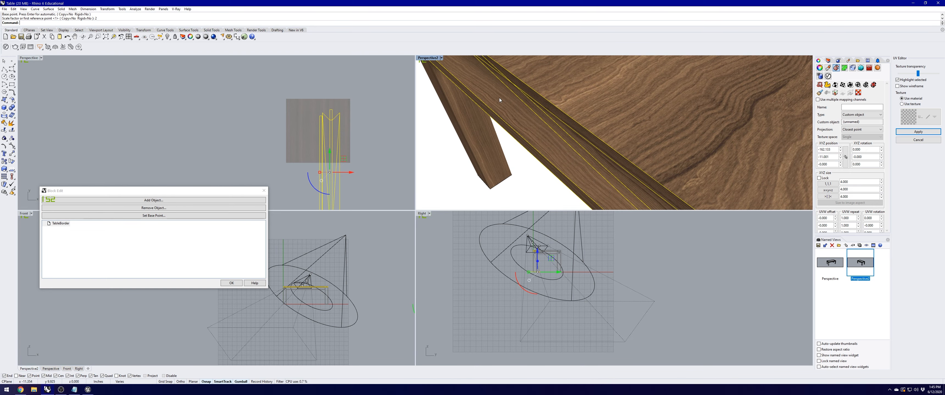
{"action": "left_click", "coordinate": [369, 124]}
{"action": "key", "text": "ctrl+z"}
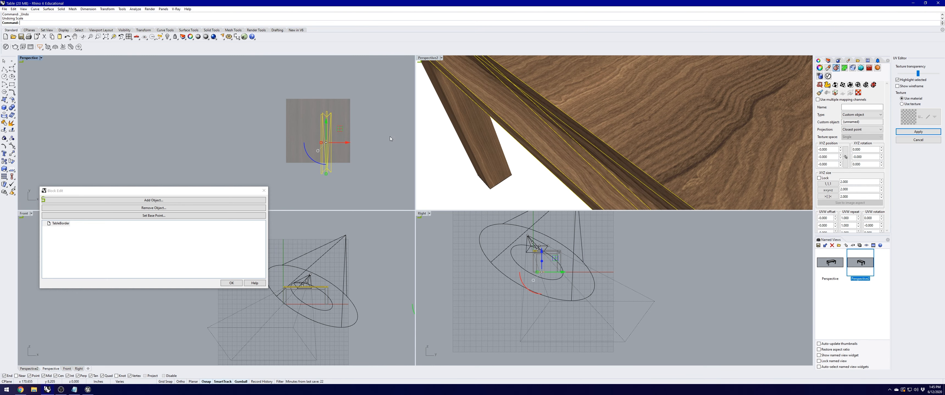
Step: Rescale the UV pieces by a factor of 5, shift them left, and apply the layout
{"action": "key", "text": "Return"}
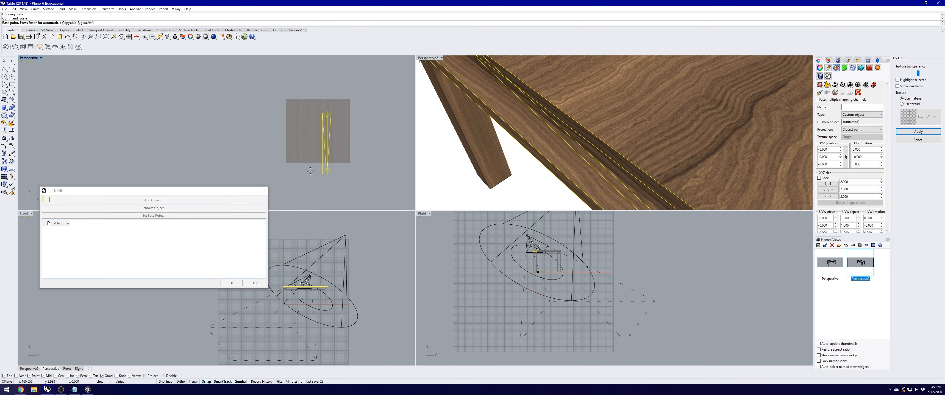
{"action": "left_click", "coordinate": [301, 187]}
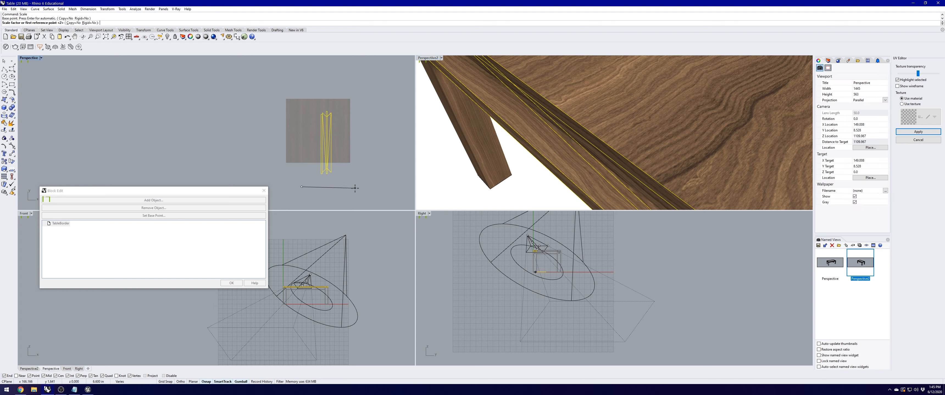
{"action": "type", "text": "5"}
{"action": "key", "text": "Return"}
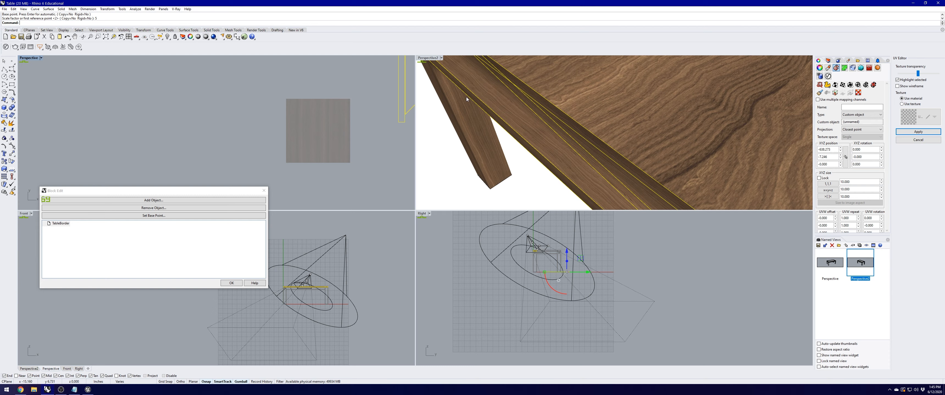
{"action": "scroll", "coordinate": [378, 109], "scroll_direction": "down", "scroll_amount": 3}
{"action": "scroll", "coordinate": [320, 128], "scroll_direction": "down", "scroll_amount": 4}
{"action": "left_click_drag", "start_coordinate": [353, 71], "coordinate": [311, 72]}
{"action": "right_click_drag", "start_coordinate": [332, 101], "coordinate": [338, 124]}
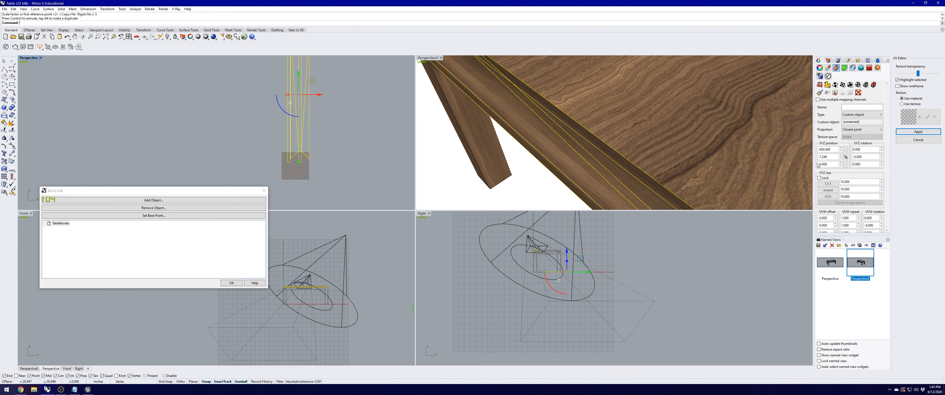
{"action": "left_click", "coordinate": [906, 140]}
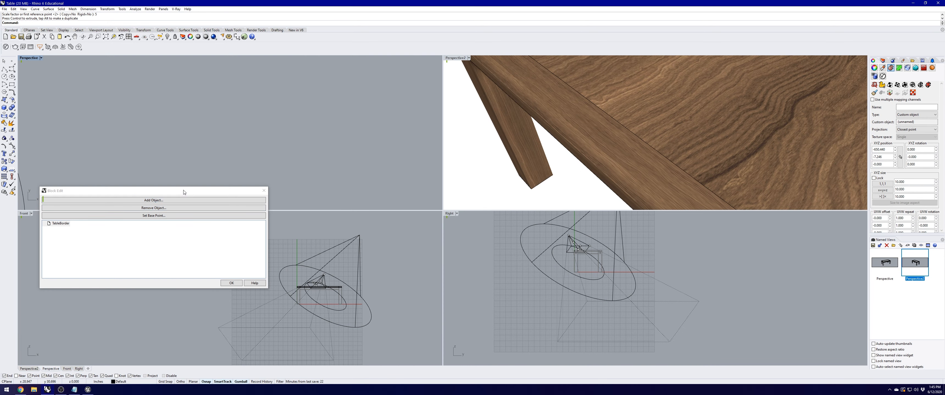
{"action": "left_click_drag", "start_coordinate": [183, 191], "coordinate": [192, 146]}
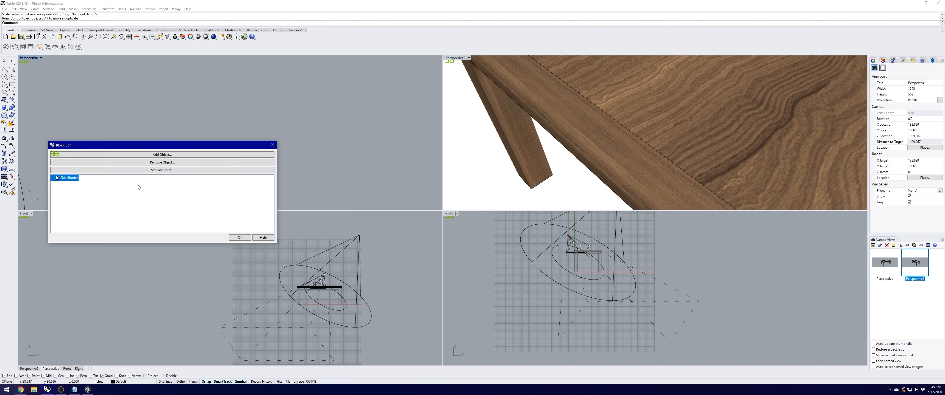
Step: Finish editing TableBorder and maximize Perspective2, zooming and panning to frame the whole table
{"action": "left_click", "coordinate": [239, 237]}
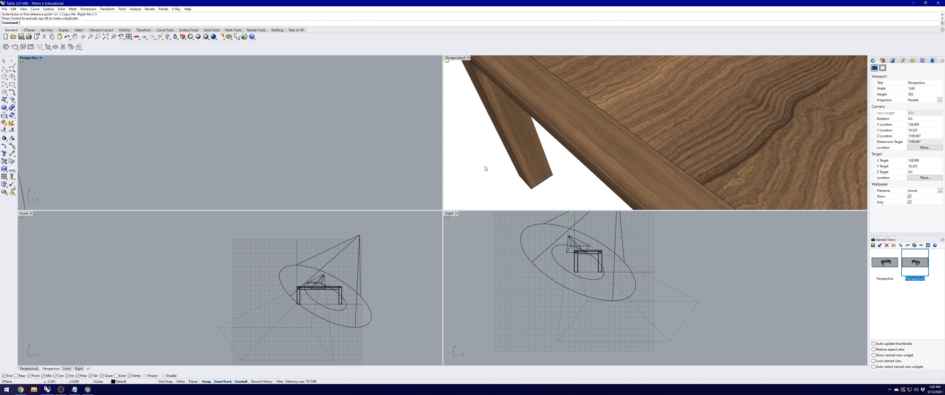
{"action": "right_click_drag", "start_coordinate": [644, 140], "coordinate": [608, 115], "text": "shift"}
{"action": "scroll", "coordinate": [608, 118], "scroll_direction": "up", "scroll_amount": 4}
{"action": "double_click", "coordinate": [453, 58]}
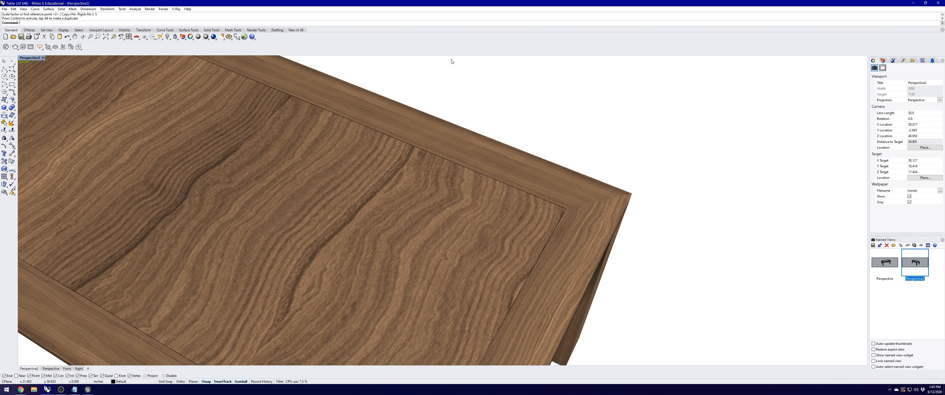
{"action": "scroll", "coordinate": [394, 148], "scroll_direction": "down", "scroll_amount": 5}
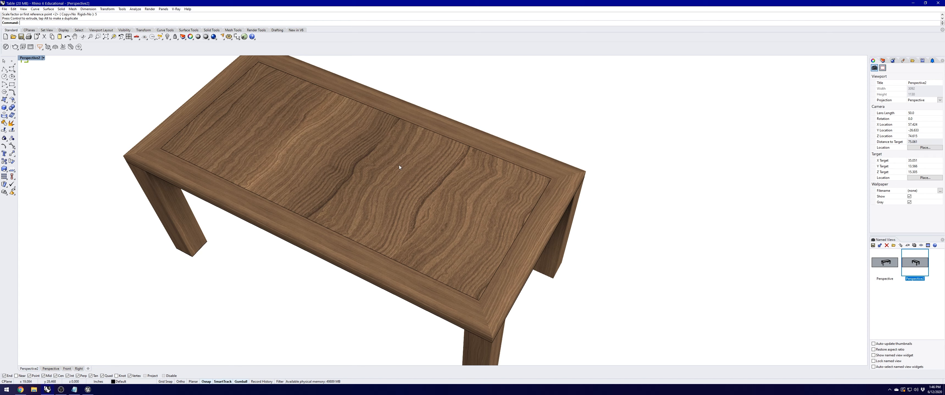
{"action": "right_click_drag", "start_coordinate": [425, 175], "coordinate": [436, 180], "text": "shift"}
Step: Enter and exit block editing on the TableBorder2 border block
{"action": "left_click", "coordinate": [555, 208]}
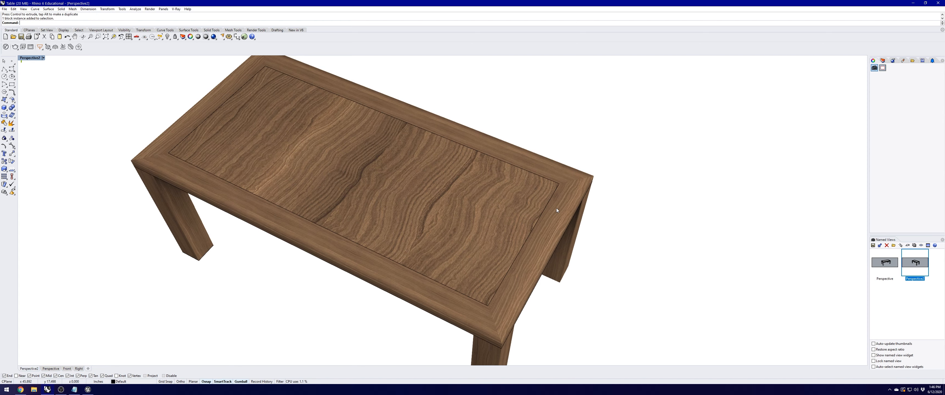
{"action": "double_click", "coordinate": [556, 209]}
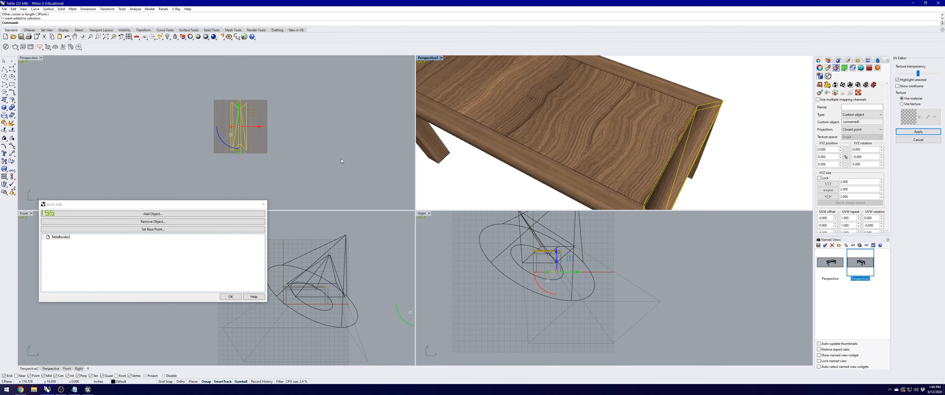
{"action": "right_click_drag", "start_coordinate": [645, 147], "coordinate": [572, 136]}
{"action": "left_click", "coordinate": [918, 132]}
Step: Edit the TableSkirt block and unwrap it using a corner edge as the seam
{"action": "right_click_drag", "start_coordinate": [661, 159], "coordinate": [629, 87]}
{"action": "left_click", "coordinate": [230, 297]}
{"action": "double_click", "coordinate": [628, 87]}
{"action": "left_click", "coordinate": [615, 78]}
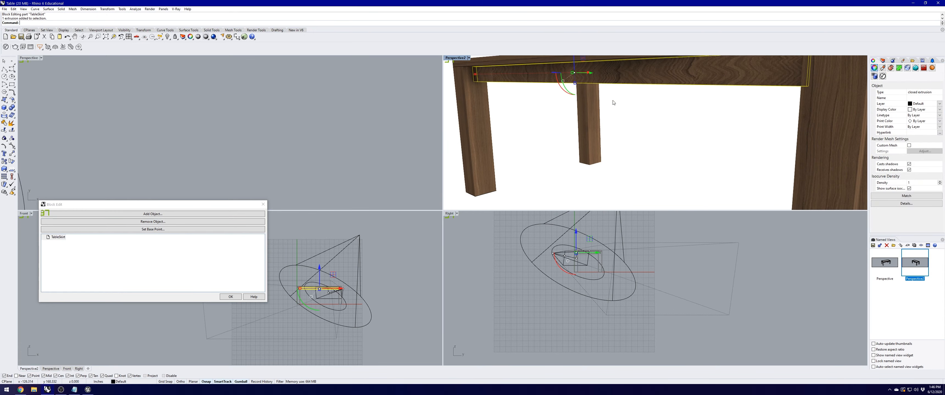
{"action": "left_click", "coordinate": [890, 68]}
{"action": "left_click", "coordinate": [881, 85]}
{"action": "scroll", "coordinate": [612, 100], "scroll_direction": "down", "scroll_amount": 2}
{"action": "scroll", "coordinate": [502, 82], "scroll_direction": "up", "scroll_amount": 5}
{"action": "left_click", "coordinate": [502, 83]}
{"action": "scroll", "coordinate": [502, 82], "scroll_direction": "down", "scroll_amount": 5}
{"action": "key", "text": "Return"}
Step: Reshape the skirt's unwrapped UV mesh, apply it, and close the block edit
{"action": "left_click", "coordinate": [874, 85]}
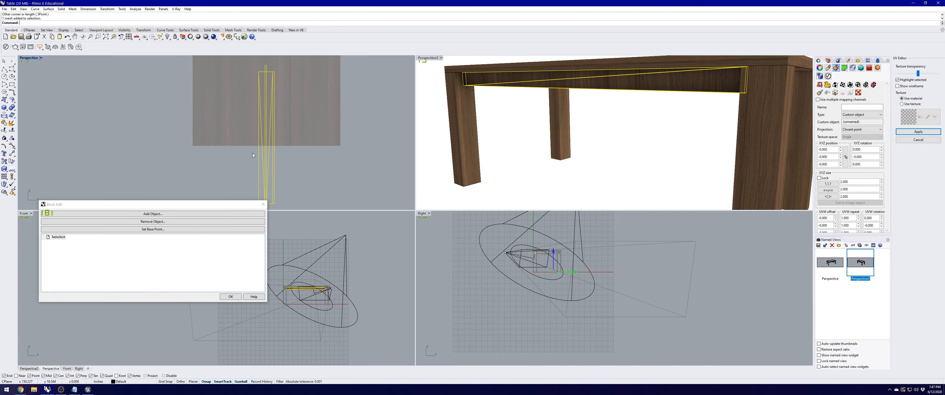
{"action": "right_click_drag", "start_coordinate": [543, 146], "coordinate": [527, 70]}
{"action": "left_click", "coordinate": [918, 132]}
{"action": "left_click", "coordinate": [230, 297]}
Step: Mirror the skirt to the opposite side of the table
{"action": "left_click", "coordinate": [694, 105]}
{"action": "right_click_drag", "start_coordinate": [694, 106], "coordinate": [697, 154]}
{"action": "type", "text": "mirror"}
{"action": "key", "text": "Return"}
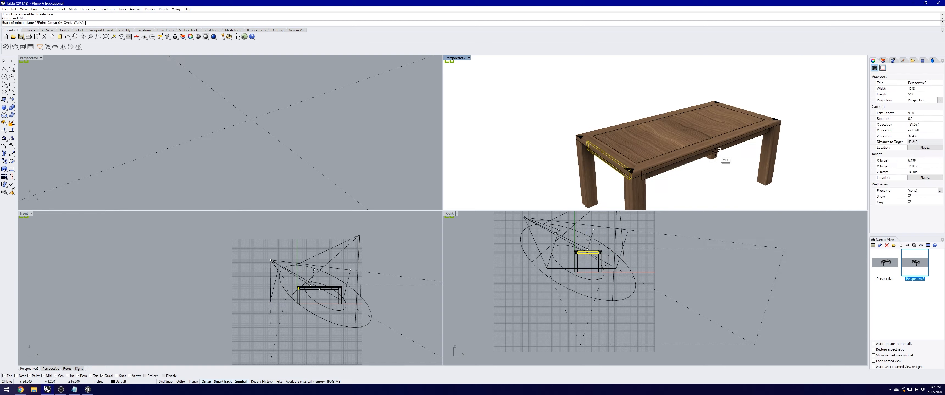
{"action": "left_click", "coordinate": [715, 152]}
Step: Unwrap the mirrored TableSkirt2 along a seam edge and rescale its UV mesh
{"action": "double_click", "coordinate": [607, 164]}
{"action": "left_click", "coordinate": [881, 85]}
{"action": "left_click", "coordinate": [734, 164]}
{"action": "left_click", "coordinate": [873, 85]}
{"action": "type", "text": "scale"}
{"action": "key", "text": "Return"}
{"action": "left_click", "coordinate": [275, 170]}
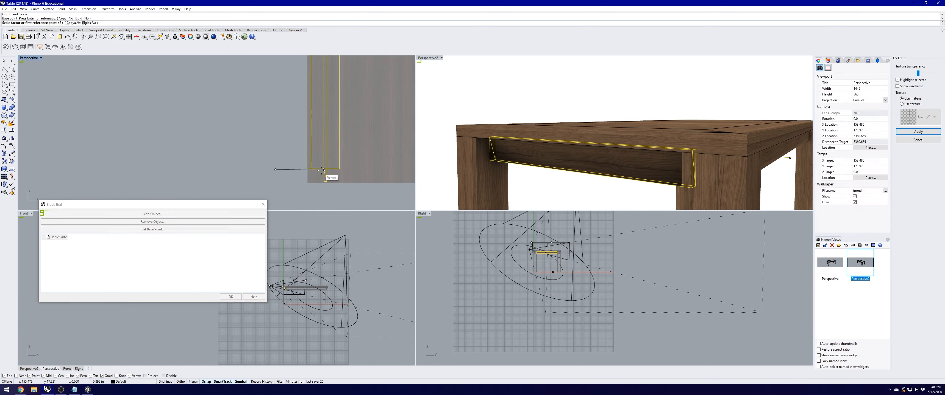
{"action": "left_click", "coordinate": [323, 169]}
{"action": "left_click", "coordinate": [373, 170]}
{"action": "left_click", "coordinate": [918, 132]}
Step: Unwrap the tabletop using three seam edges
{"action": "left_click", "coordinate": [230, 297]}
{"action": "left_click", "coordinate": [679, 111]}
{"action": "left_click", "coordinate": [890, 68]}
{"action": "left_click", "coordinate": [881, 85]}
{"action": "left_click", "coordinate": [764, 97]}
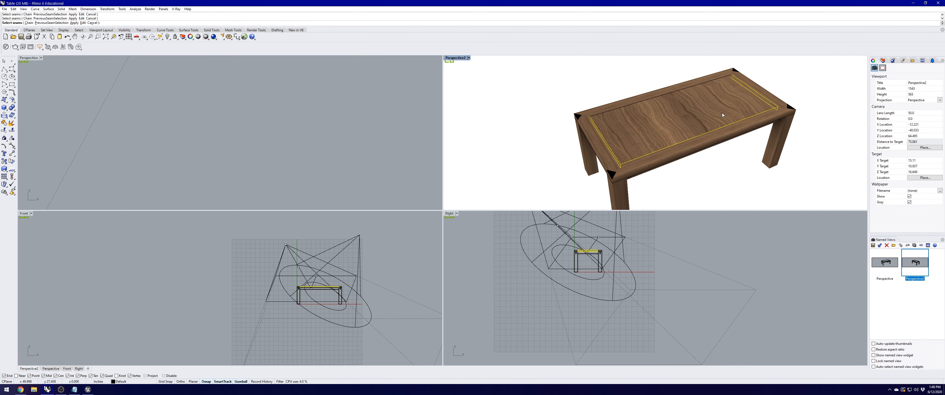
{"action": "key", "text": "Return"}
{"action": "left_click", "coordinate": [874, 85]}
Step: Scale the tabletop's UV mesh by 5 and apply the UV edits
{"action": "type", "text": "scale"}
{"action": "key", "text": "Return"}
{"action": "left_click", "coordinate": [306, 131]}
{"action": "type", "text": "5"}
{"action": "key", "text": "Return"}
{"action": "right_click_drag", "start_coordinate": [657, 127], "coordinate": [578, 147]}
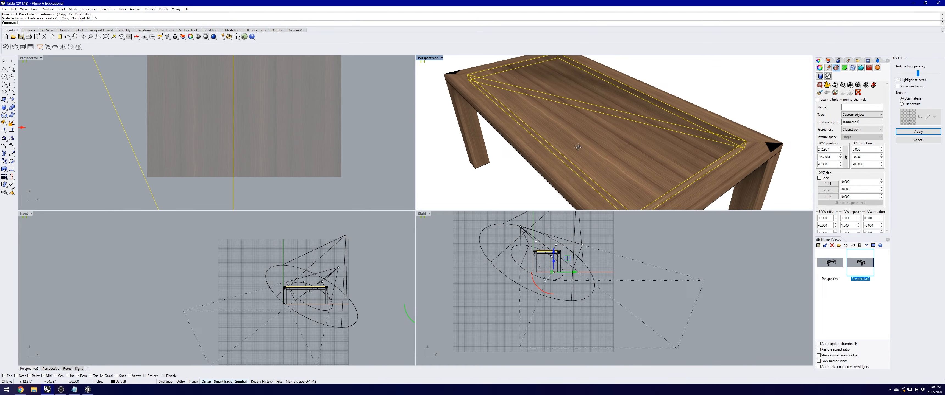
{"action": "left_click", "coordinate": [918, 132]}
{"action": "left_click", "coordinate": [874, 85]}
{"action": "left_click", "coordinate": [918, 132]}
Step: Edit the TableLeg block and unwrap it along its seam edges
{"action": "left_click", "coordinate": [625, 146]}
{"action": "double_click", "coordinate": [625, 147]}
{"action": "left_click", "coordinate": [625, 147]}
{"action": "left_click", "coordinate": [890, 68]}
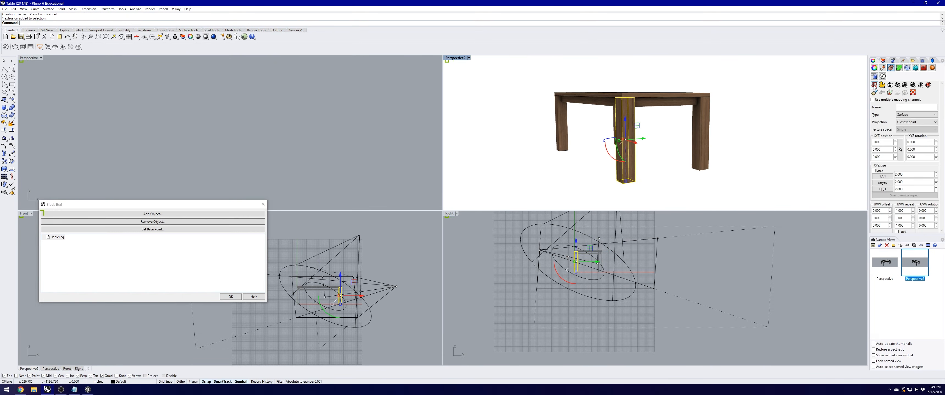
{"action": "left_click", "coordinate": [881, 85]}
{"action": "left_click", "coordinate": [661, 63]}
{"action": "right_click_drag", "start_coordinate": [662, 110], "coordinate": [671, 145]}
{"action": "key", "text": "Return"}
Step: Scale all the leg's UV pieces by 5, apply them, and maximize the perspective view
{"action": "left_click", "coordinate": [874, 85]}
{"action": "left_click", "coordinate": [323, 148]}
{"action": "left_click", "coordinate": [365, 105]}
{"action": "scroll", "coordinate": [298, 131], "scroll_direction": "up", "scroll_amount": 6}
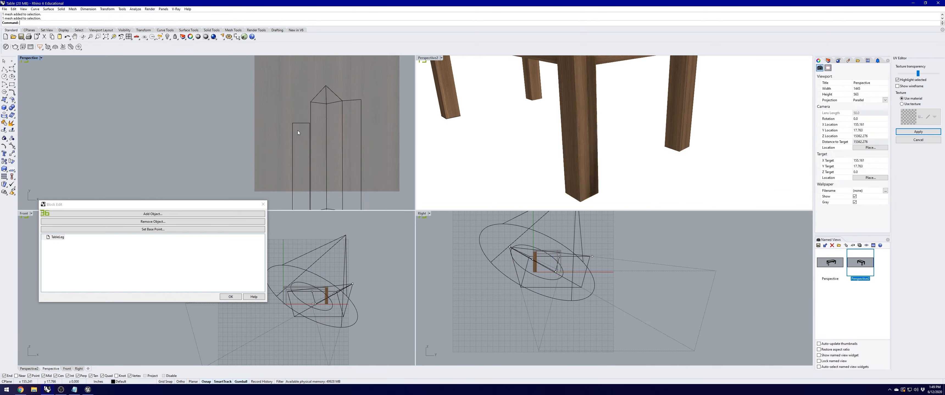
{"action": "left_click_drag", "start_coordinate": [273, 88], "coordinate": [345, 194]}
{"action": "type", "text": "scale"}
{"action": "key", "text": "Return"}
{"action": "type", "text": "5"}
{"action": "key", "text": "Return"}
{"action": "left_click", "coordinate": [918, 132]}
{"action": "left_click", "coordinate": [230, 297]}
{"action": "double_click", "coordinate": [455, 58]}
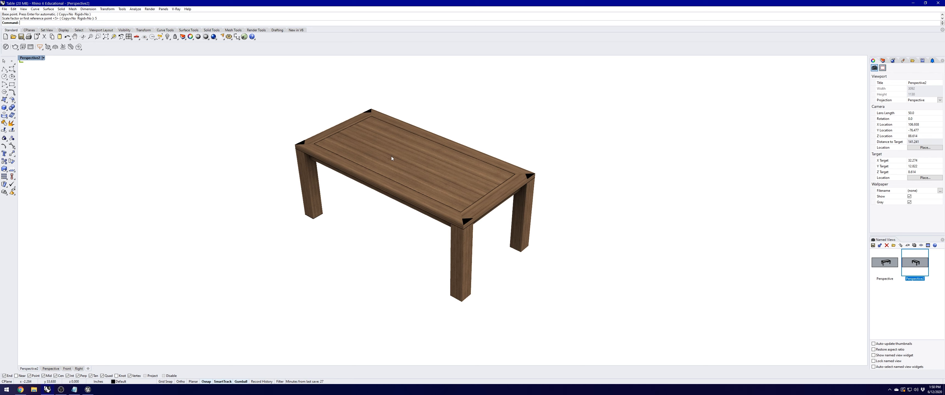
{"action": "left_click", "coordinate": [5, 47]}
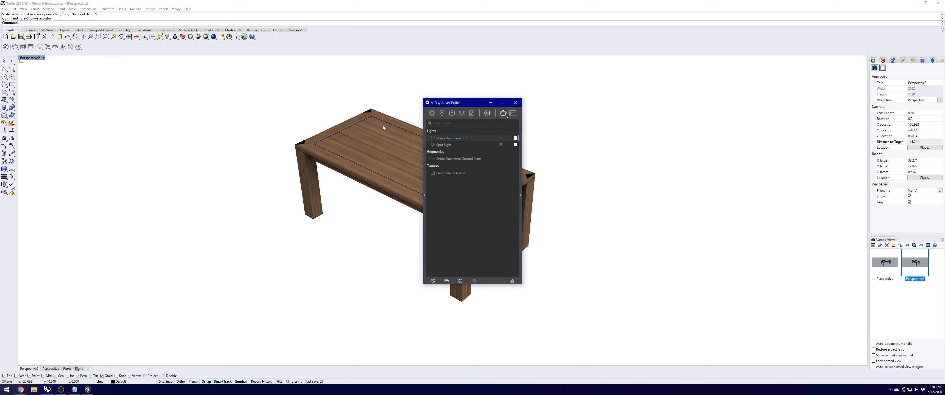
{"action": "left_click_drag", "start_coordinate": [446, 106], "coordinate": [626, 110]}
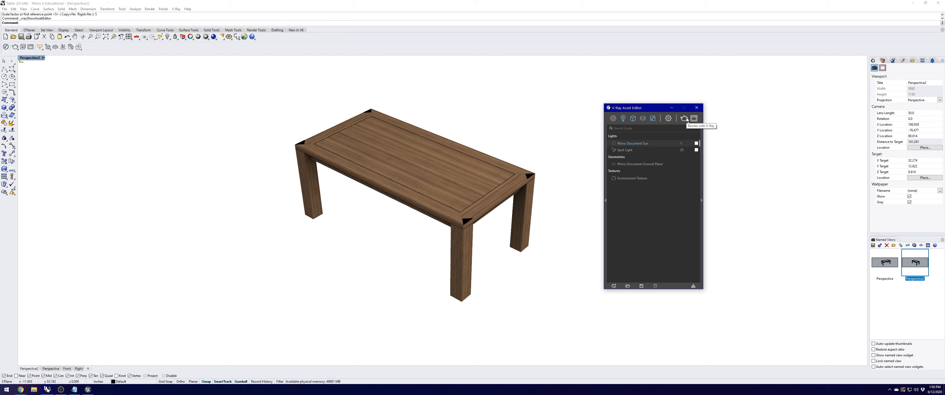
{"action": "left_click", "coordinate": [684, 118]}
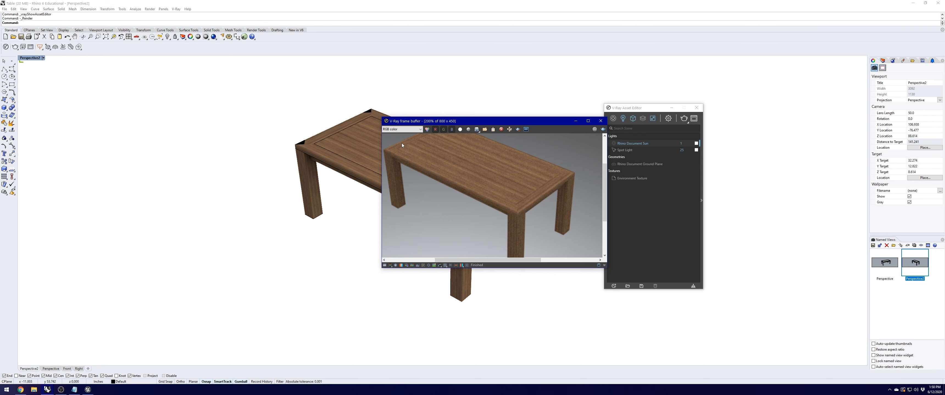
{"action": "left_click", "coordinate": [601, 120]}
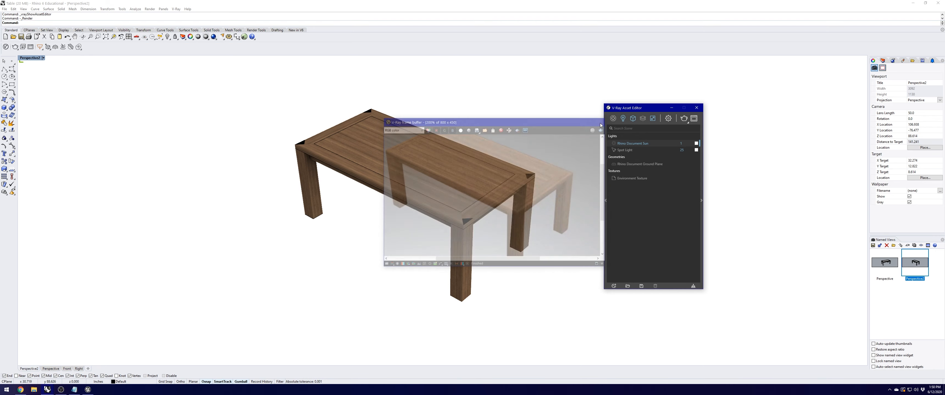
{"action": "left_click", "coordinate": [696, 108]}
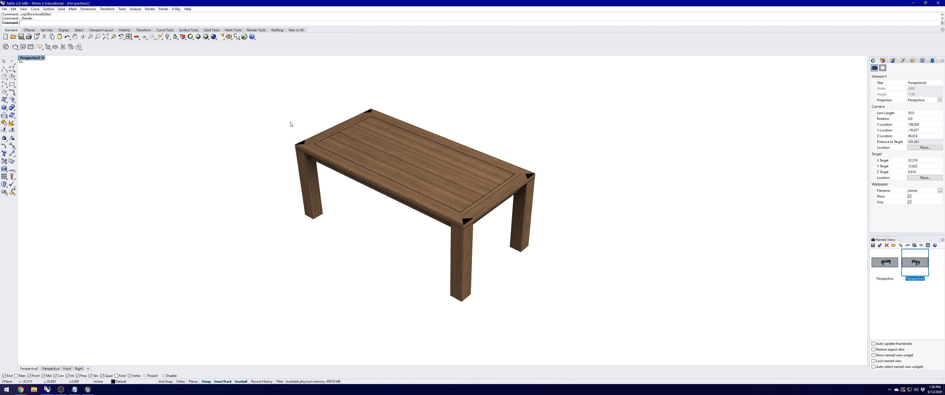
Step: Check the view's display modes without changing them, then window-select the whole table
{"action": "left_click", "coordinate": [43, 58]}
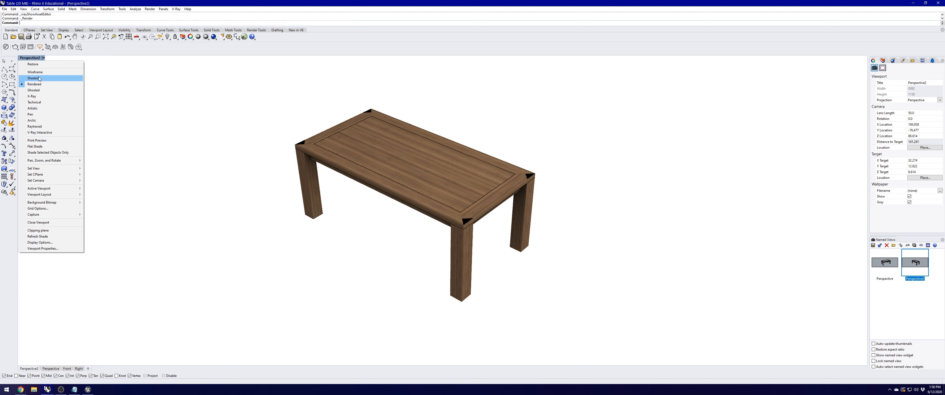
{"action": "left_click", "coordinate": [237, 132]}
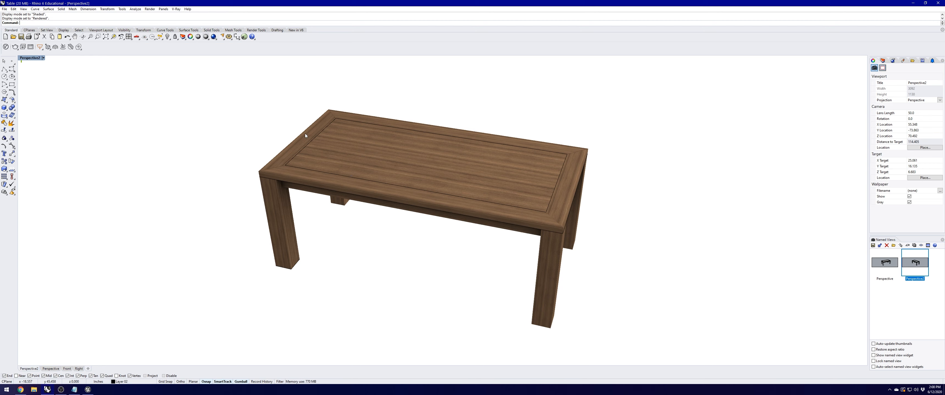
{"action": "left_click_drag", "start_coordinate": [219, 78], "coordinate": [651, 326]}
Step: Convert the selected table parts to polygon meshes with default Mesh options, then deselect
{"action": "type", "text": "Mesh"}
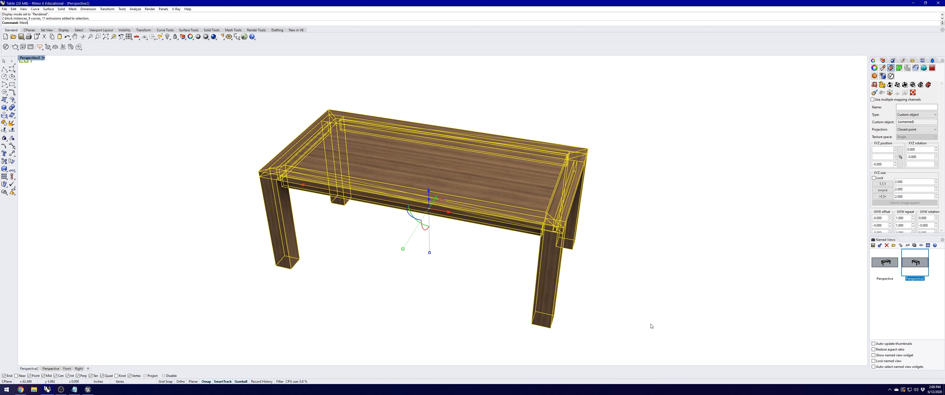
{"action": "key", "text": "Return"}
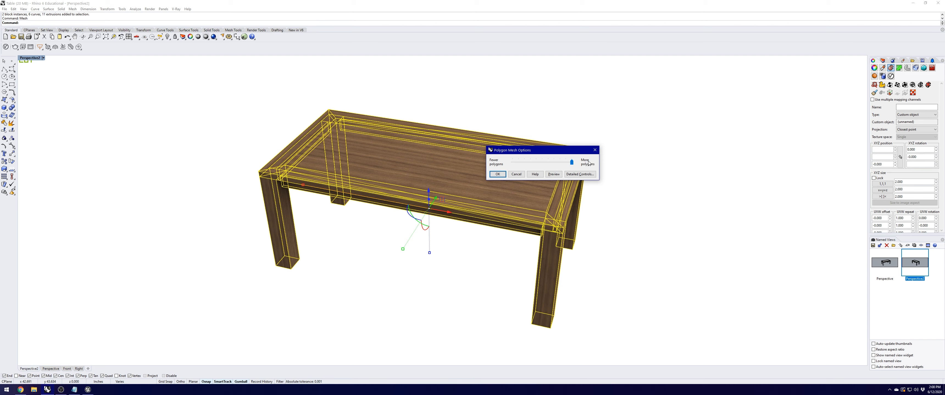
{"action": "left_click", "coordinate": [498, 175]}
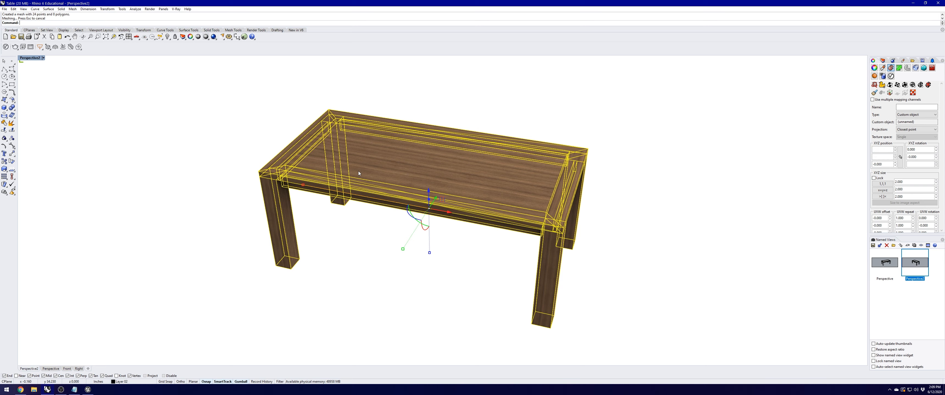
{"action": "left_click", "coordinate": [361, 213]}
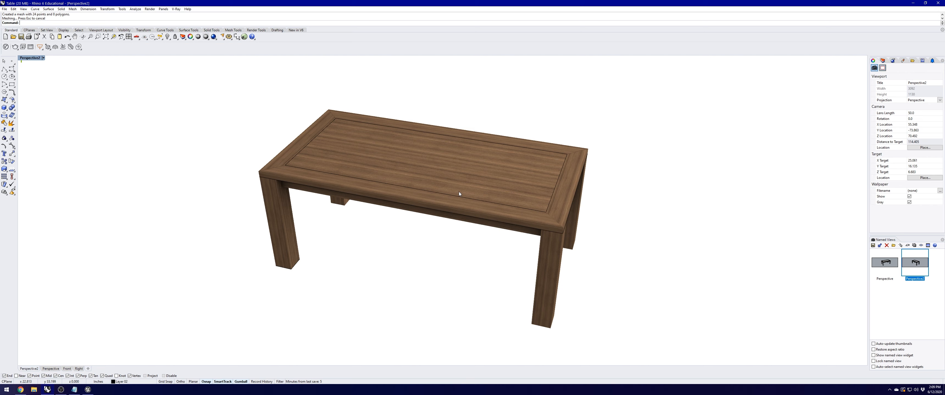
Step: Select all meshes with SelMesh, move them to Table_Mesh, and make Table_Mesh current
{"action": "type", "text": "SelMesh"}
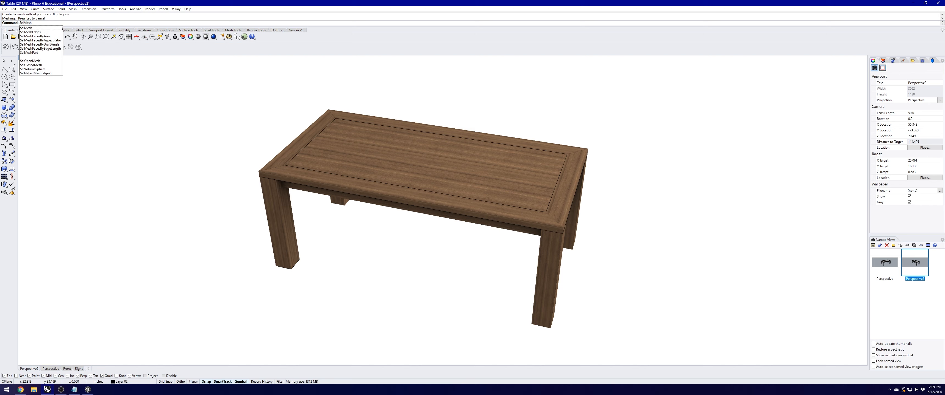
{"action": "key", "text": "Return"}
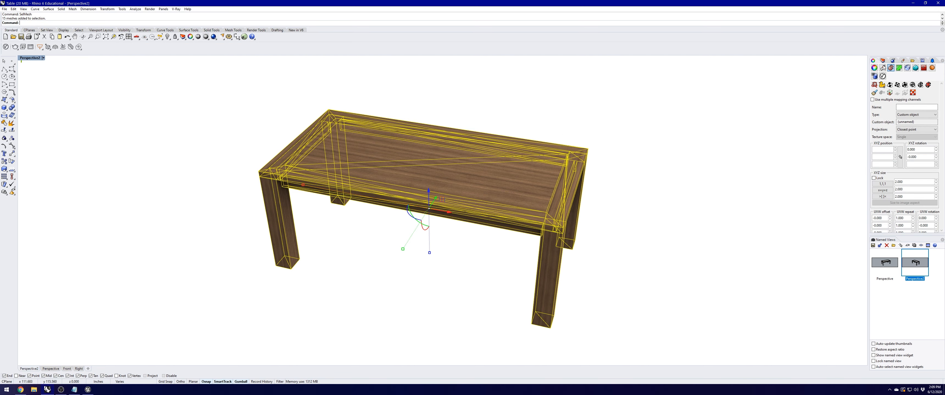
{"action": "left_click", "coordinate": [883, 61]}
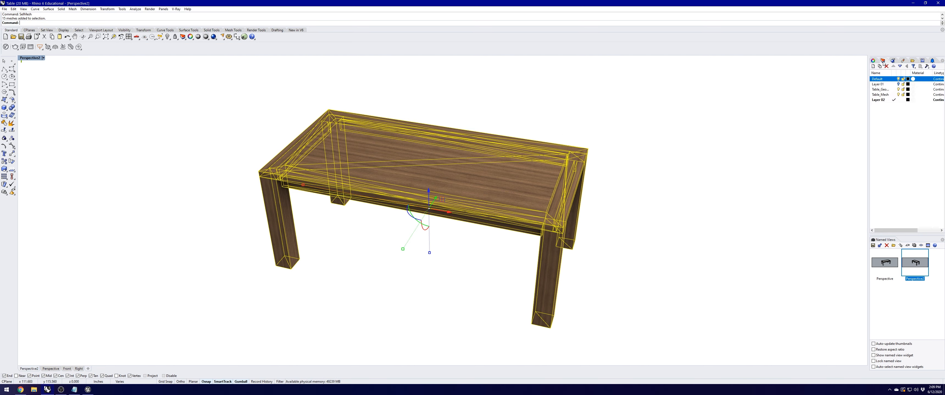
{"action": "left_click", "coordinate": [877, 95]}
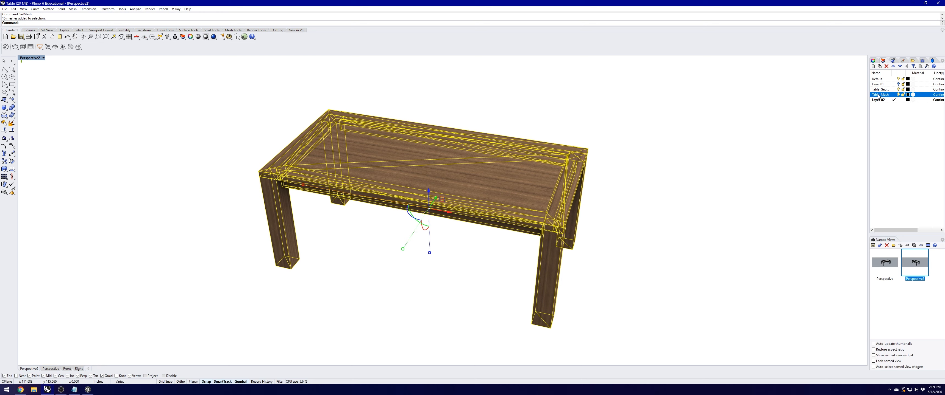
{"action": "right_click", "coordinate": [878, 96]}
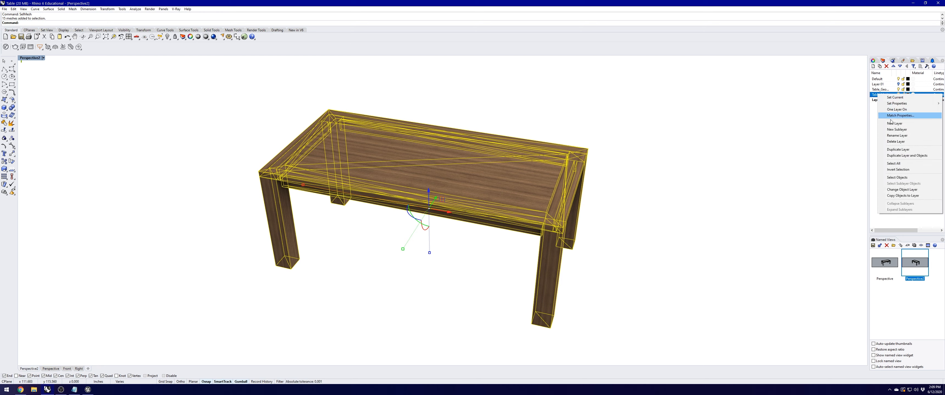
{"action": "left_click", "coordinate": [903, 191]}
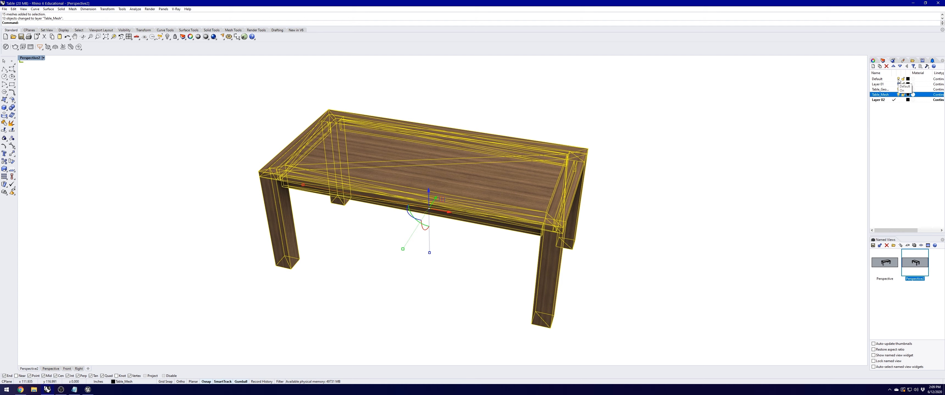
{"action": "left_click", "coordinate": [894, 80]}
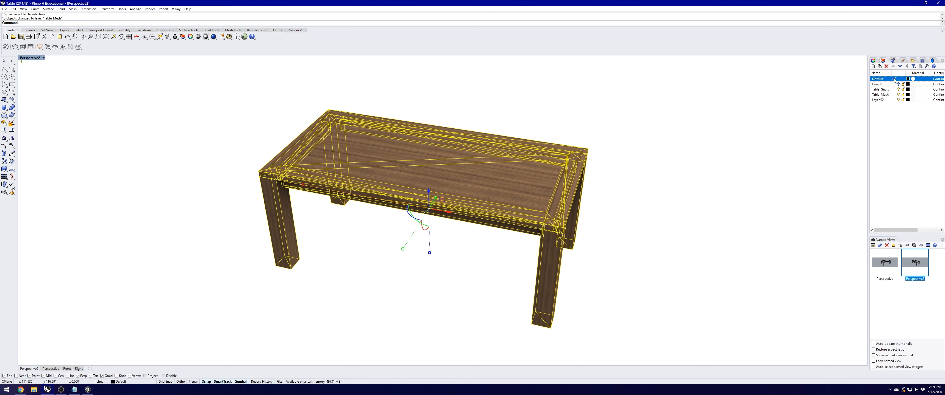
{"action": "left_click", "coordinate": [894, 94]}
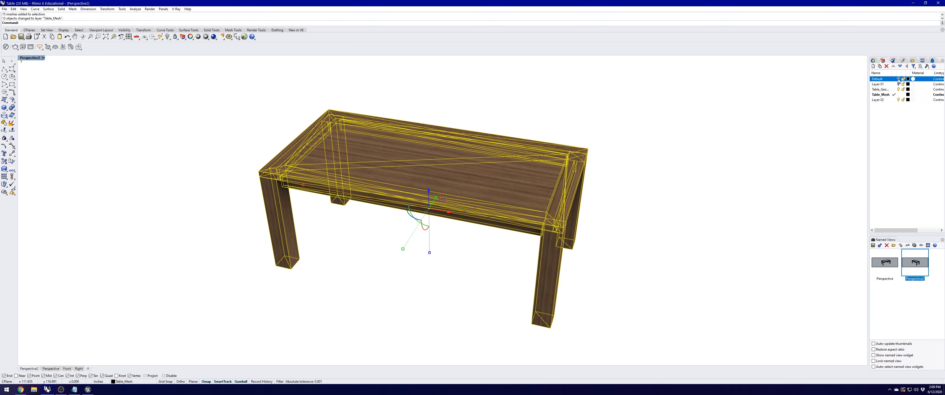
{"action": "key", "text": "Escape"}
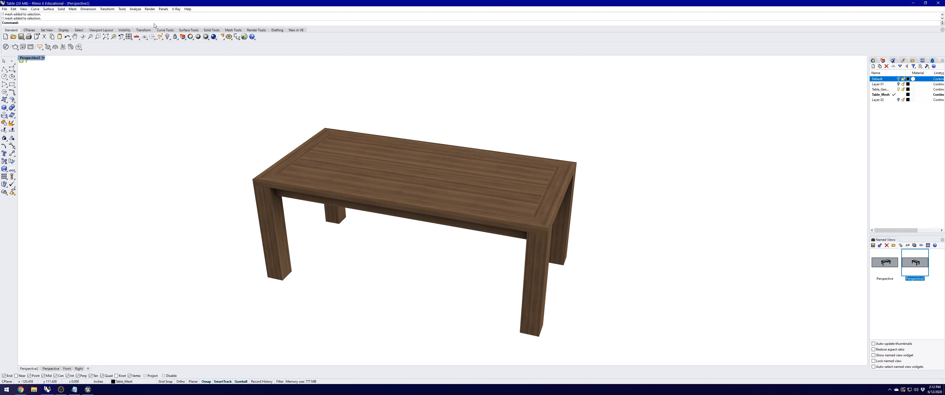
Step: Open the Lights panel and choose to add a Spot Light
{"action": "type", "text": "Lights"}
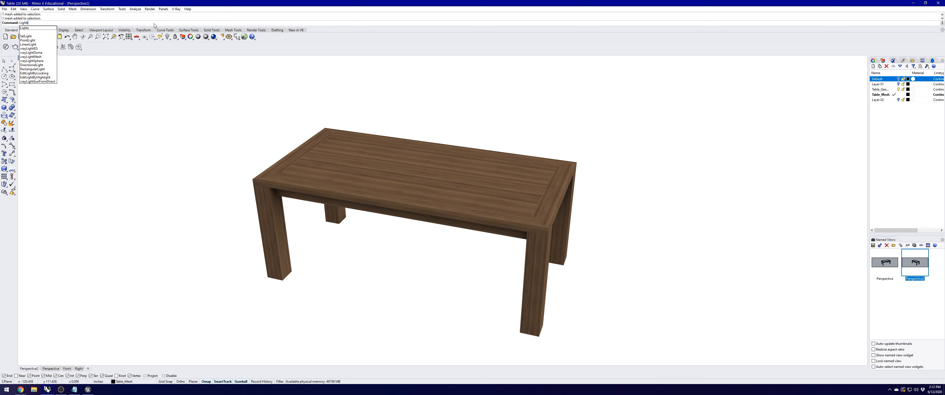
{"action": "key", "text": "Return"}
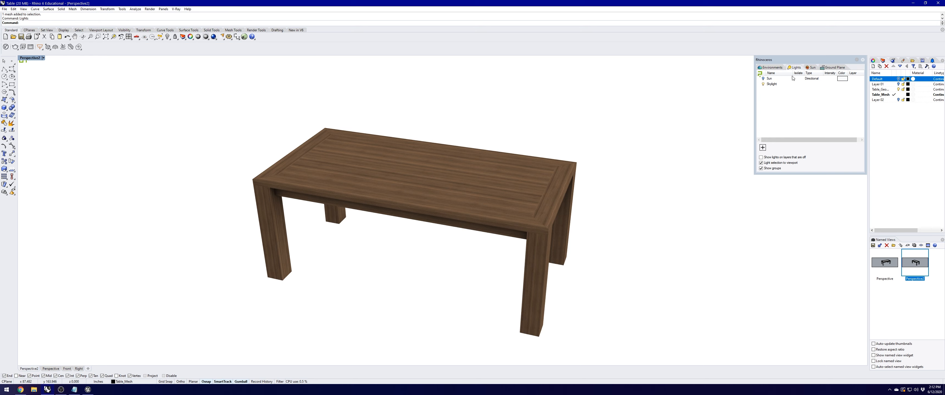
{"action": "left_click", "coordinate": [765, 150]}
{"action": "left_click", "coordinate": [765, 149]}
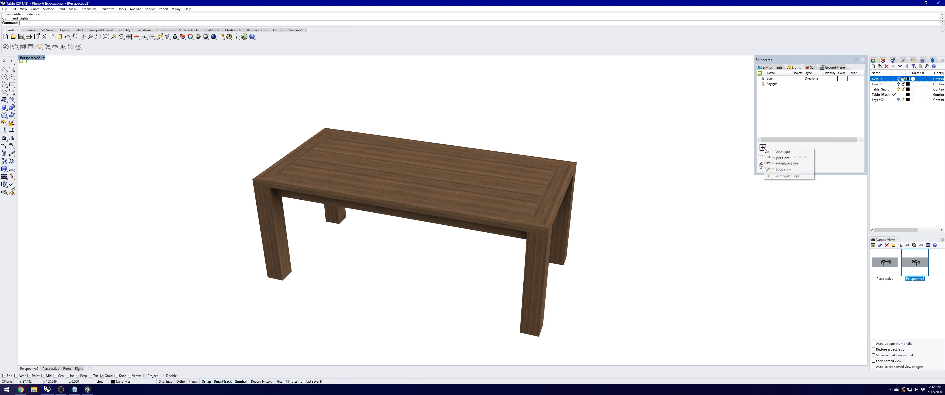
{"action": "left_click", "coordinate": [776, 158]}
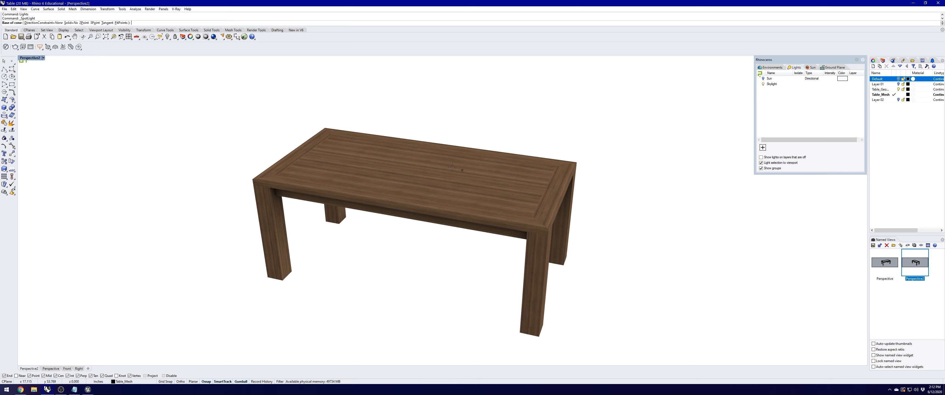
Step: Place the spotlight base at the tabletop corner, set its radius, and restore four viewports
{"action": "left_click", "coordinate": [576, 163]}
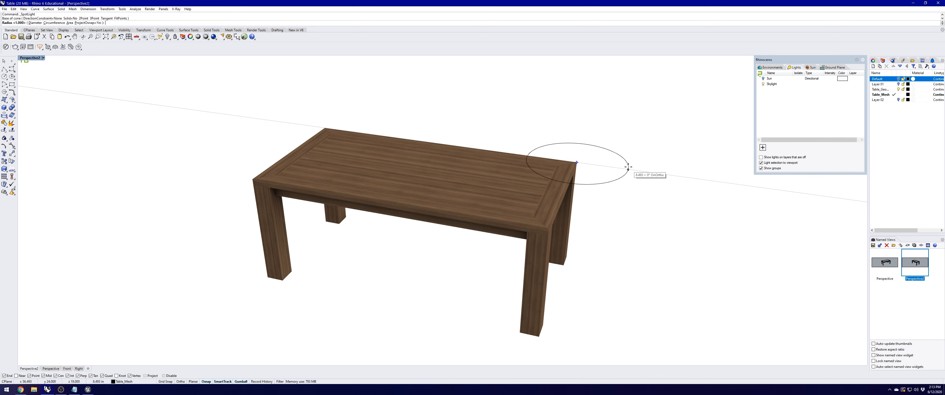
{"action": "left_click", "coordinate": [624, 168]}
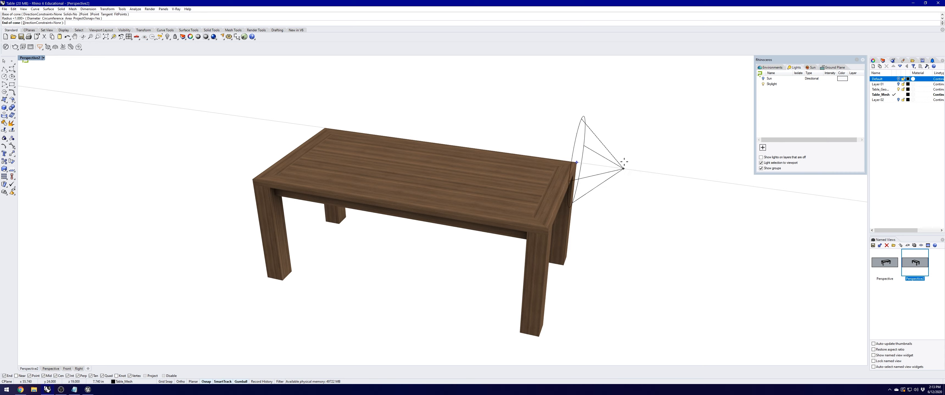
{"action": "double_click", "coordinate": [22, 58]}
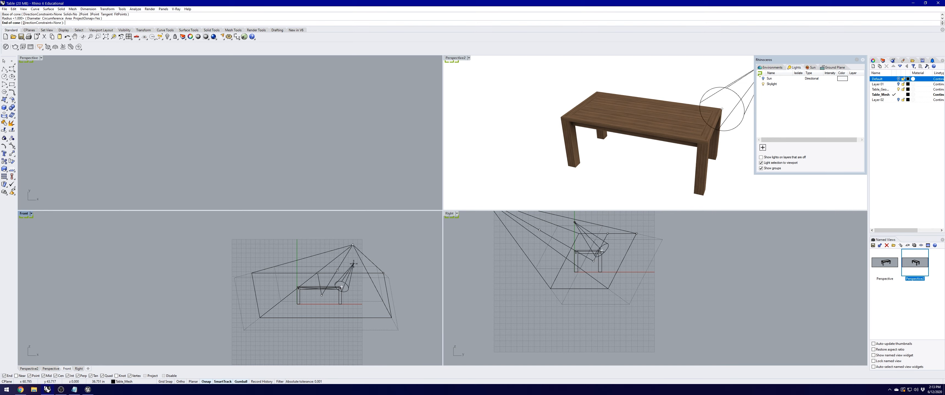
Step: Finish the spotlight with an ortho-constrained end point, then aim it across the tabletop and lower it
{"action": "key", "text": "shift"}
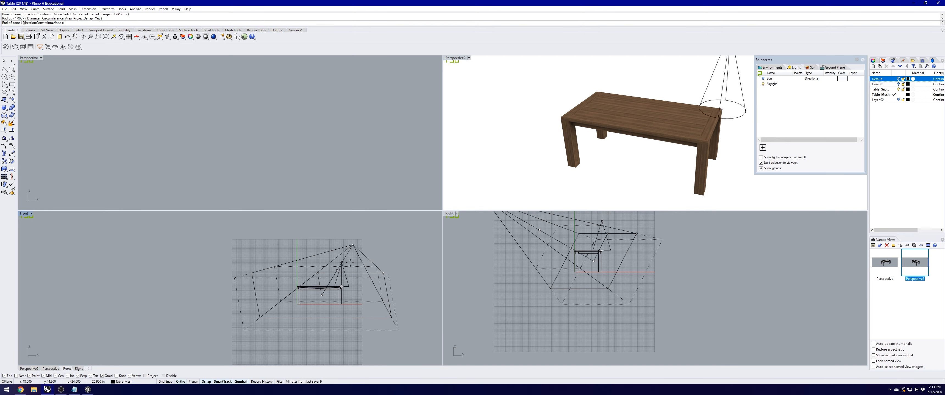
{"action": "left_click", "coordinate": [350, 263]}
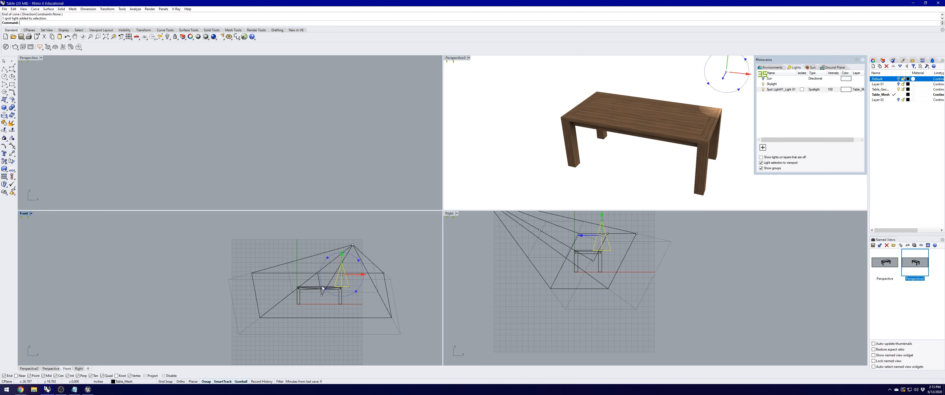
{"action": "left_click_drag", "start_coordinate": [322, 287], "coordinate": [320, 269]}
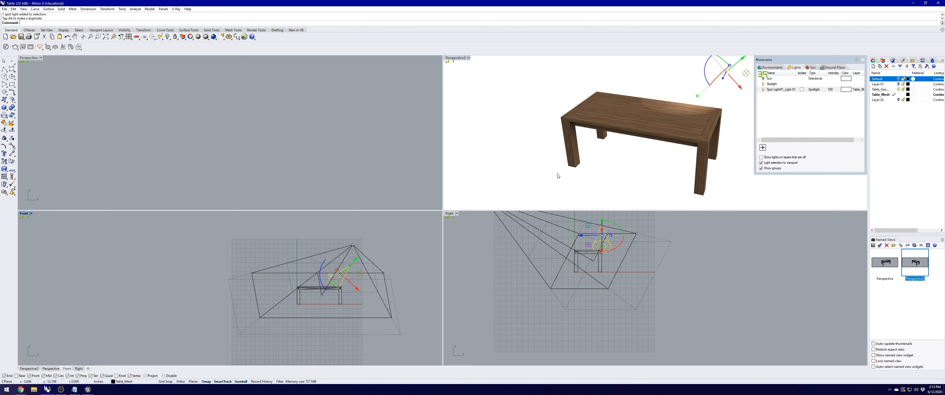
{"action": "left_click_drag", "start_coordinate": [740, 79], "coordinate": [741, 88]}
Step: Switch the perspective to Shaded and re-aim the spotlight's beam over the table
{"action": "right_click_drag", "start_coordinate": [588, 168], "coordinate": [652, 136]}
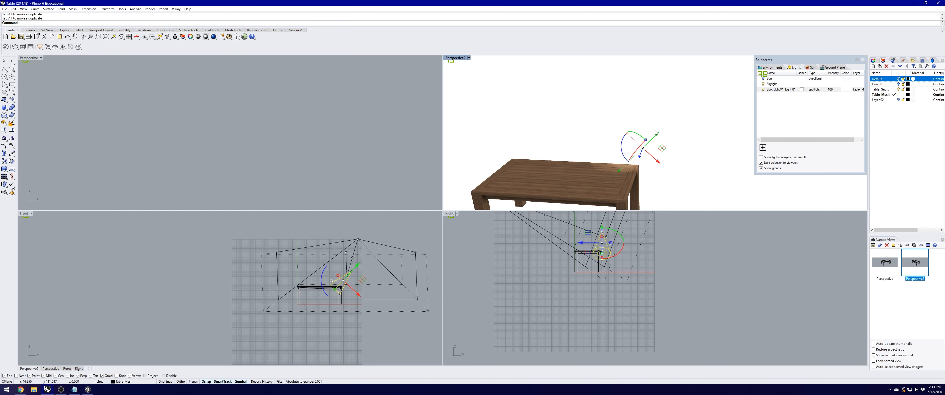
{"action": "left_click", "coordinate": [469, 58]}
{"action": "left_click", "coordinate": [458, 78]}
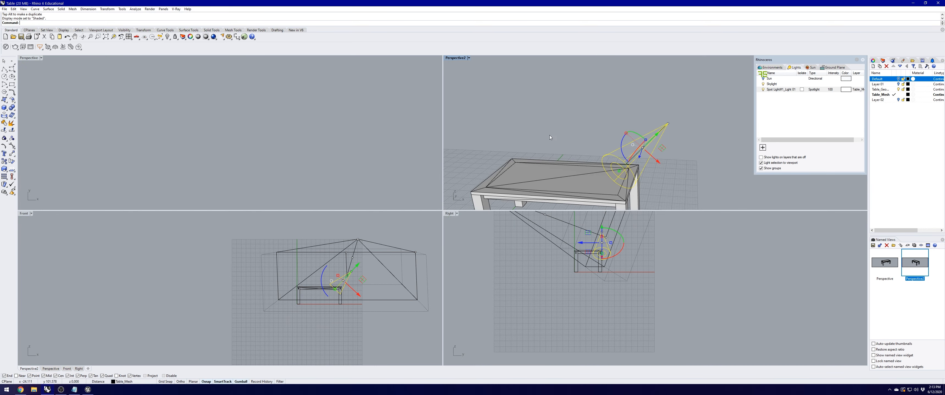
{"action": "right_click_drag", "start_coordinate": [605, 139], "coordinate": [630, 141]}
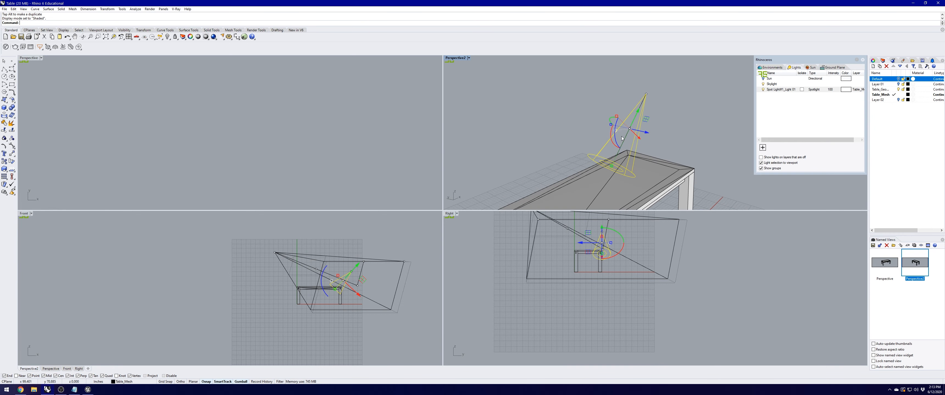
{"action": "left_click", "coordinate": [277, 100]}
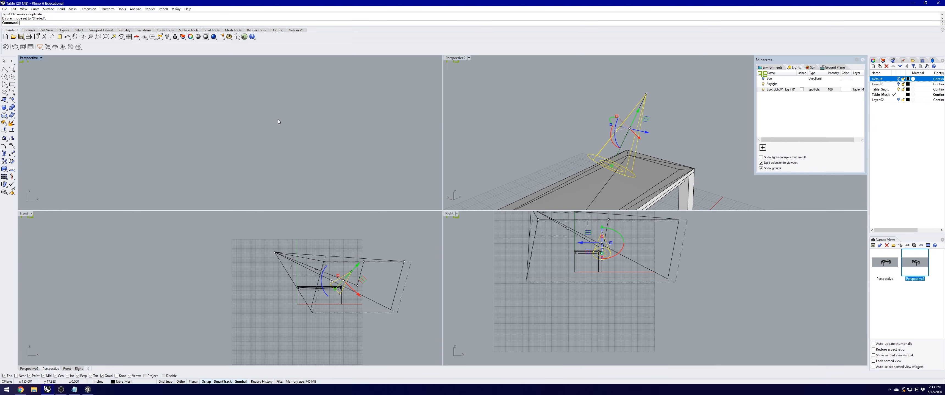
{"action": "scroll", "coordinate": [277, 119], "scroll_direction": "down", "scroll_amount": 6}
{"action": "right_click_drag", "start_coordinate": [139, 121], "coordinate": [277, 121]}
{"action": "scroll", "coordinate": [152, 103], "scroll_direction": "up", "scroll_amount": 6}
{"action": "mouse_move", "coordinate": [187, 103]}
{"action": "left_mouse_down"}
{"action": "mouse_move", "coordinate": [200, 98]}
{"action": "mouse_move", "coordinate": [187, 102]}
{"action": "left_mouse_up"}
{"action": "right_click_drag", "start_coordinate": [587, 141], "coordinate": [574, 122]}
{"action": "right_click_drag", "start_coordinate": [518, 129], "coordinate": [675, 143]}
{"action": "key", "text": "Escape"}
Step: Set the perspective view to Rendered and maximize it to fill the window
{"action": "left_click", "coordinate": [468, 58]}
{"action": "left_click", "coordinate": [470, 88]}
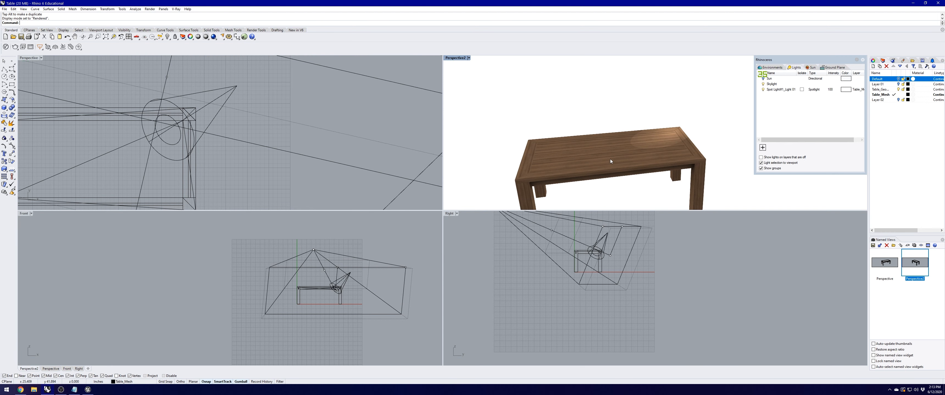
{"action": "right_click_drag", "start_coordinate": [610, 159], "coordinate": [597, 124], "text": "shift"}
{"action": "double_click", "coordinate": [456, 58]}
{"action": "right_click_drag", "start_coordinate": [450, 151], "coordinate": [447, 153]}
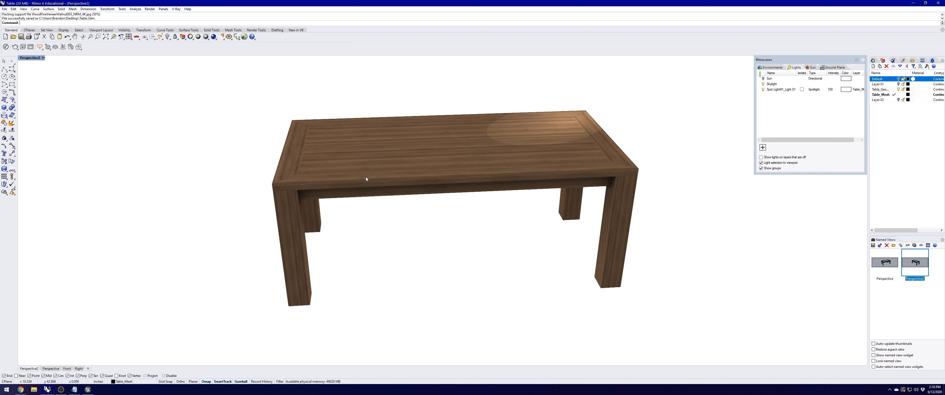
Step: Change the model units from inches to Centimeters and scale the table by 2.54
{"action": "type", "text": "Units"}
{"action": "key", "text": "Return"}
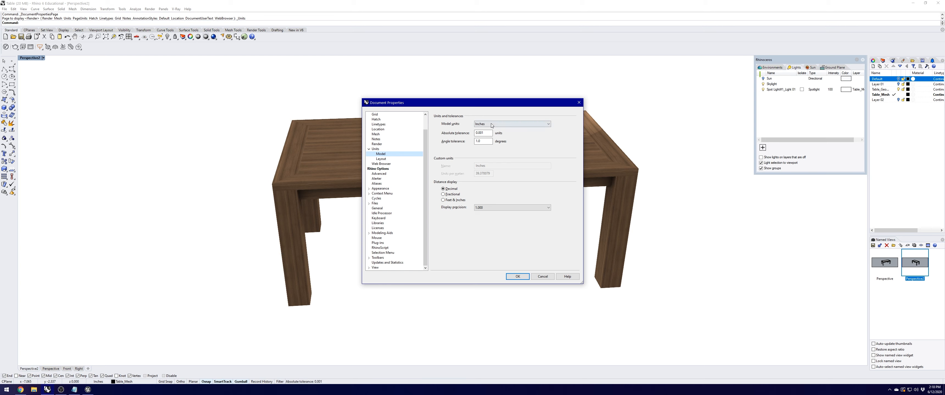
{"action": "left_click", "coordinate": [484, 125]}
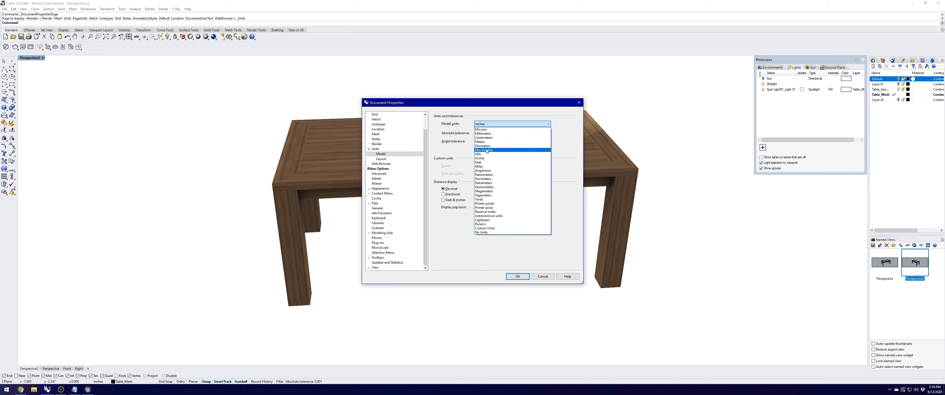
{"action": "left_click", "coordinate": [490, 140]}
{"action": "left_click", "coordinate": [517, 277]}
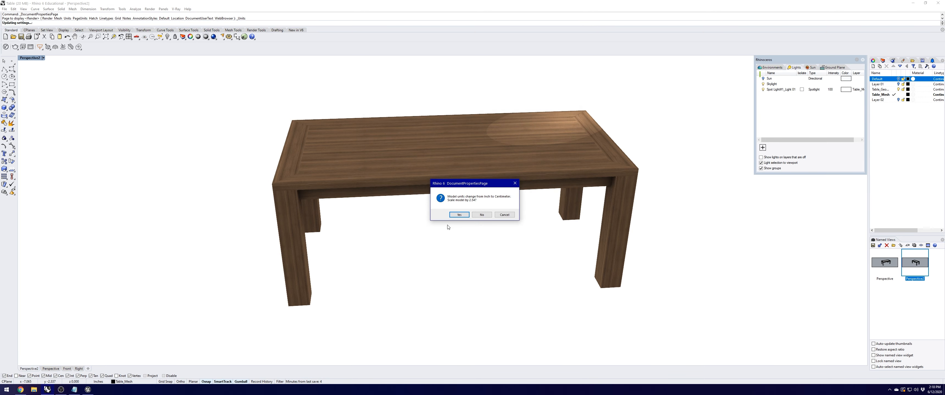
{"action": "left_click", "coordinate": [458, 215]}
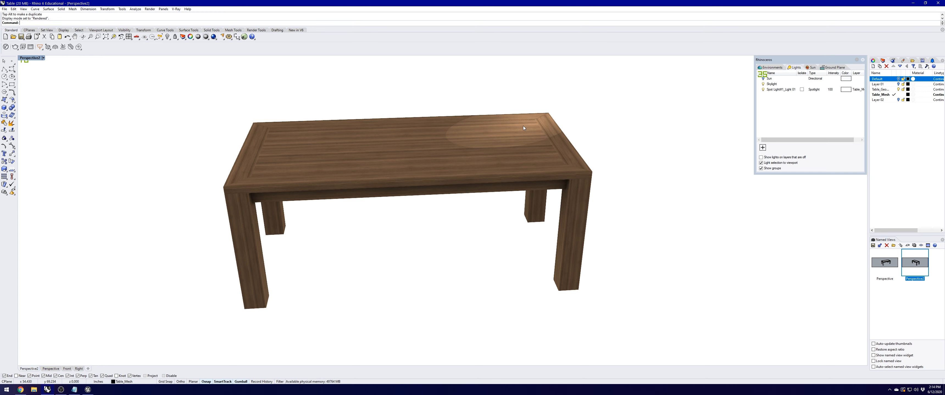
Step: Save the model over the existing Table file, then launch the Unreal Project Browser
{"action": "left_click", "coordinate": [4, 8]}
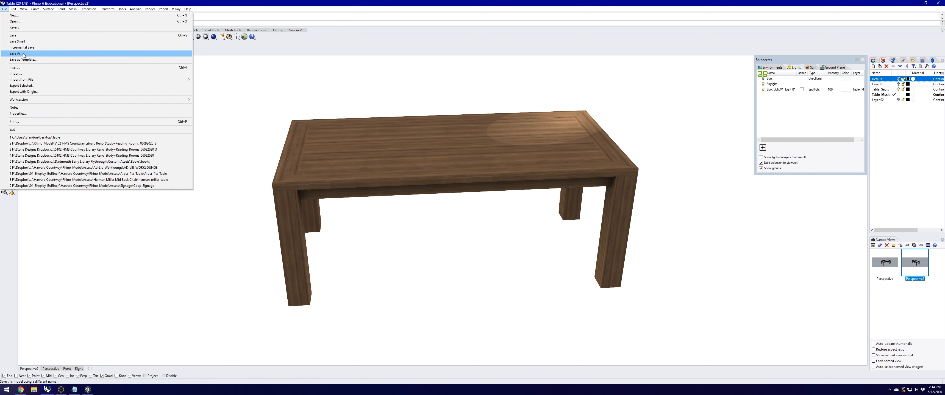
{"action": "left_click", "coordinate": [23, 53]}
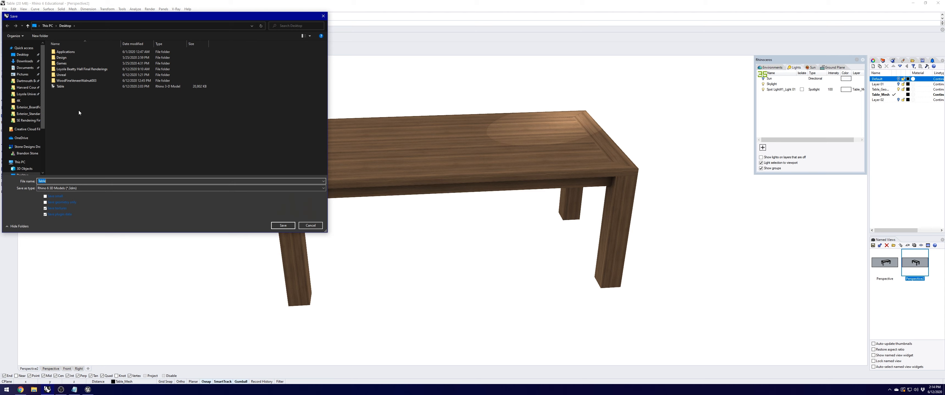
{"action": "left_click", "coordinate": [62, 87]}
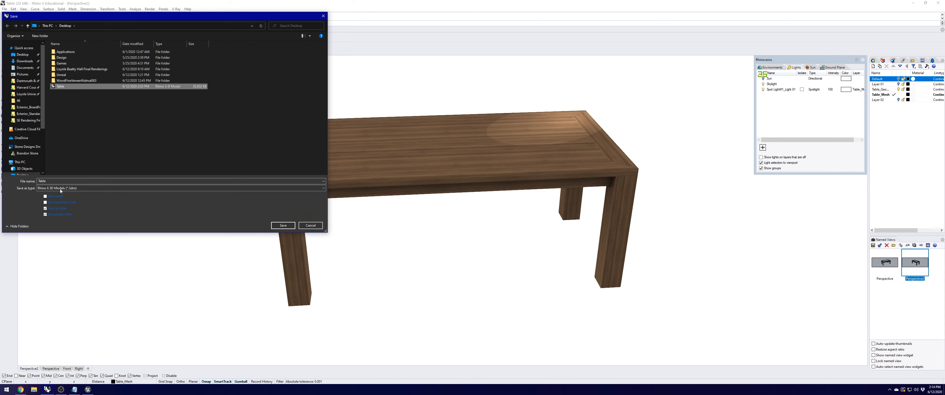
{"action": "left_click", "coordinate": [282, 225]}
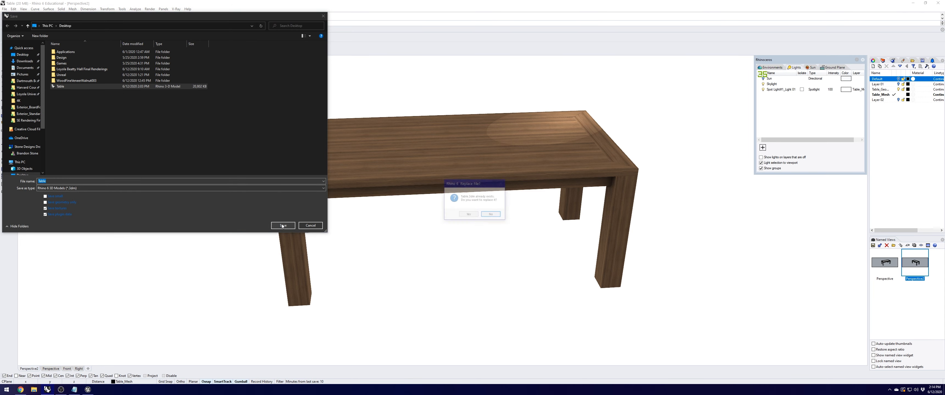
{"action": "left_click", "coordinate": [470, 216]}
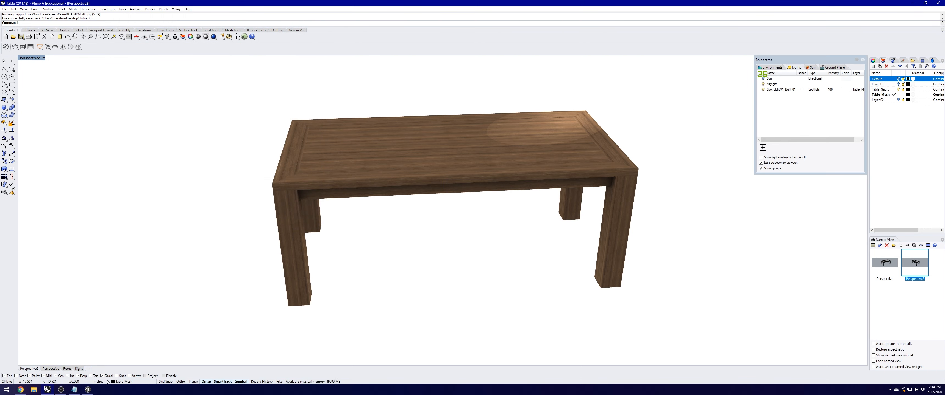
{"action": "left_click", "coordinate": [88, 390]}
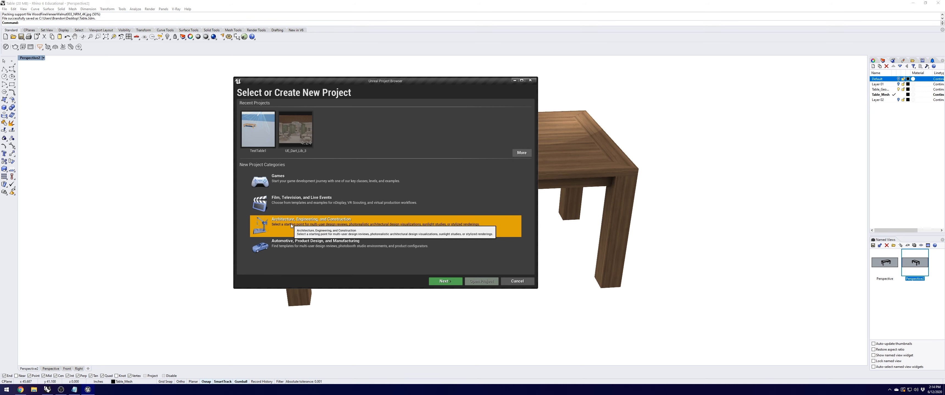
Step: Choose the Blank template with raytracing enabled
{"action": "left_click", "coordinate": [445, 282]}
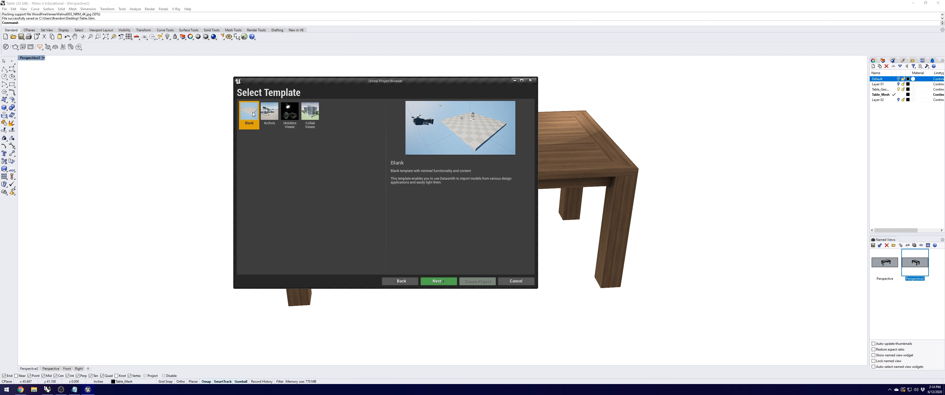
{"action": "left_click", "coordinate": [438, 281]}
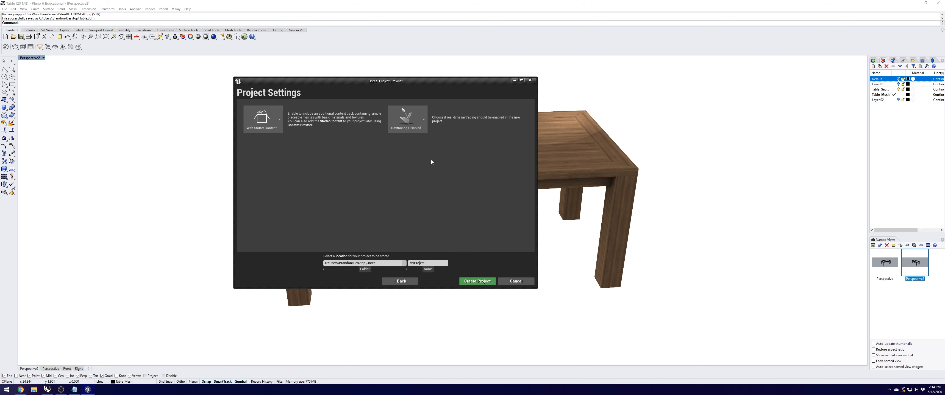
{"action": "left_click", "coordinate": [407, 118]}
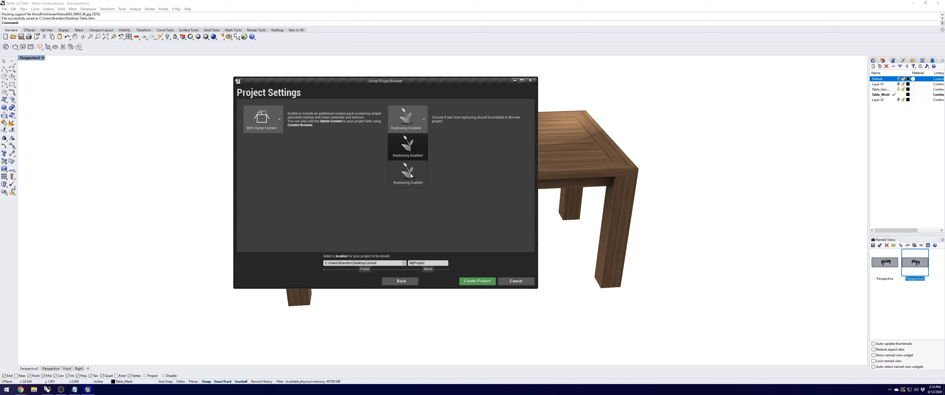
{"action": "left_click", "coordinate": [411, 175]}
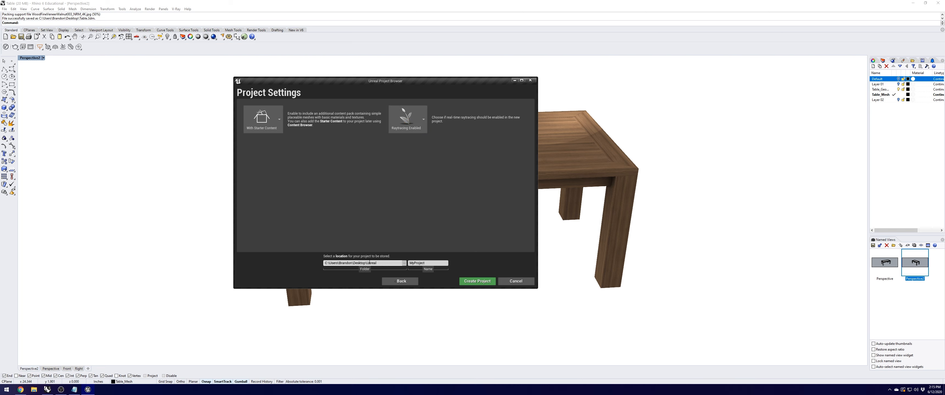
Step: Store the project in the Unreal folder, name it TestTable1_, and create it
{"action": "left_click", "coordinate": [405, 263]}
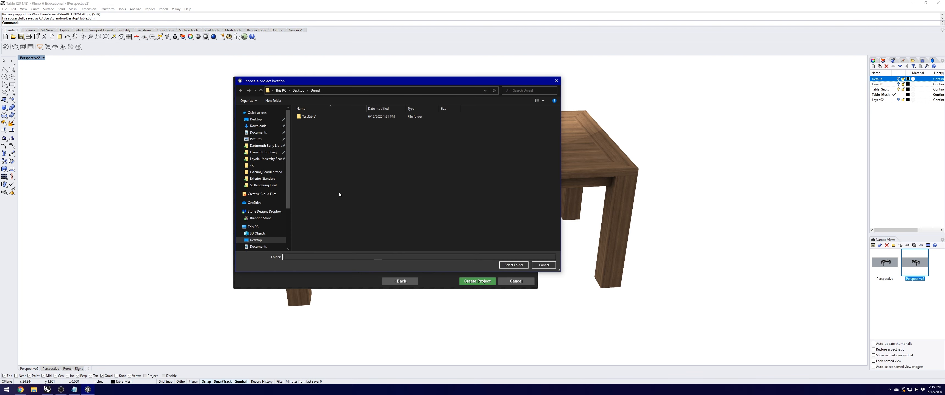
{"action": "left_click", "coordinate": [509, 265]}
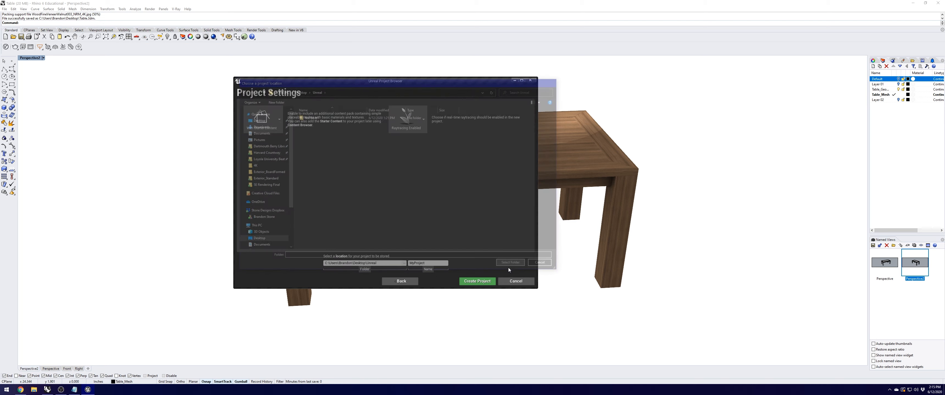
{"action": "type", "text": "T"}
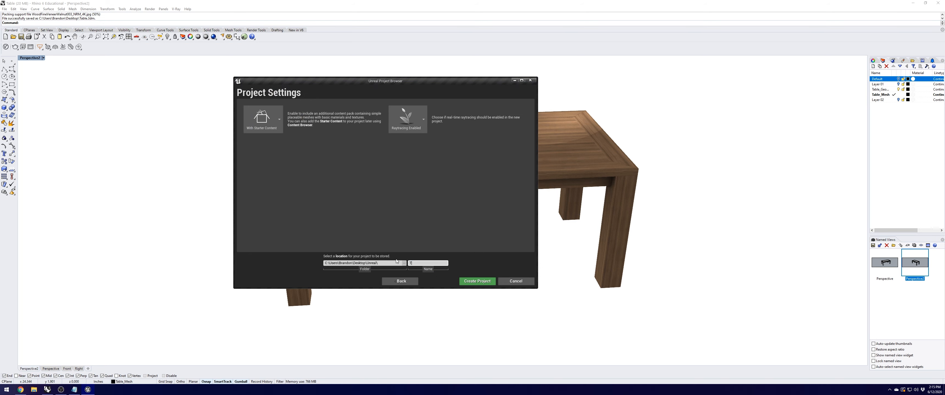
{"action": "type", "text": "estTable1"}
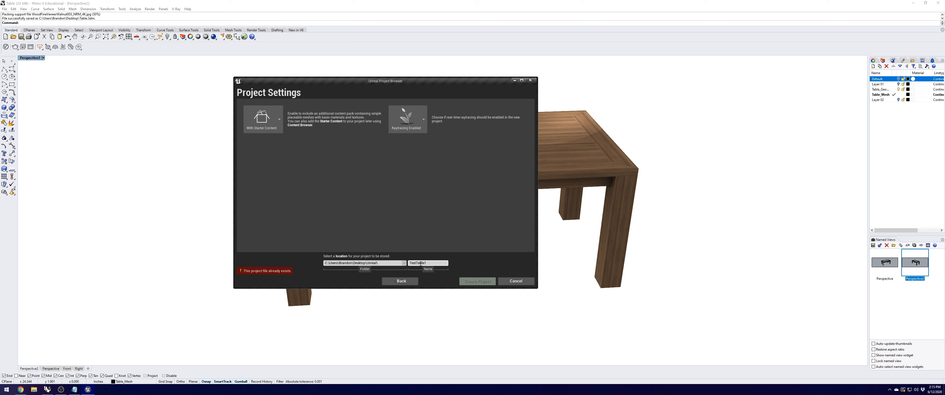
{"action": "type", "text": "_"}
{"action": "left_click", "coordinate": [469, 282]}
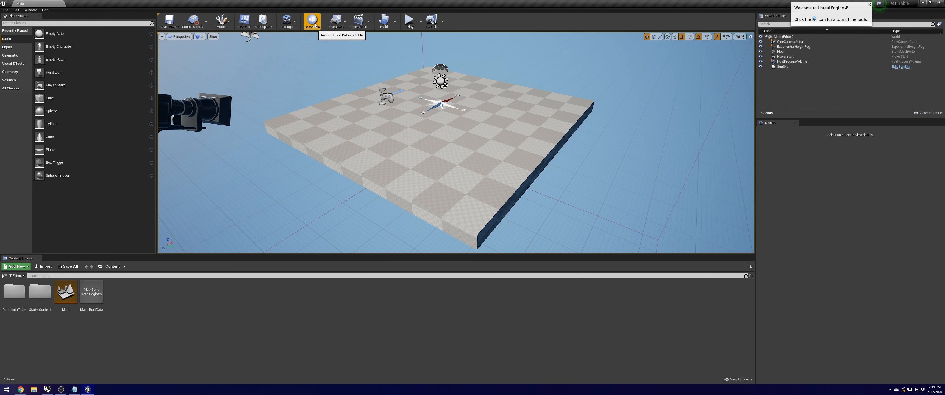
{"action": "left_click", "coordinate": [286, 21]}
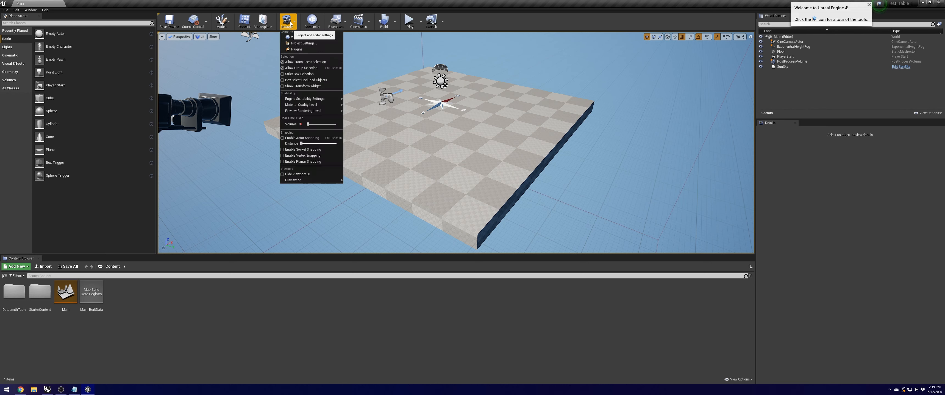
{"action": "left_click", "coordinate": [297, 50]}
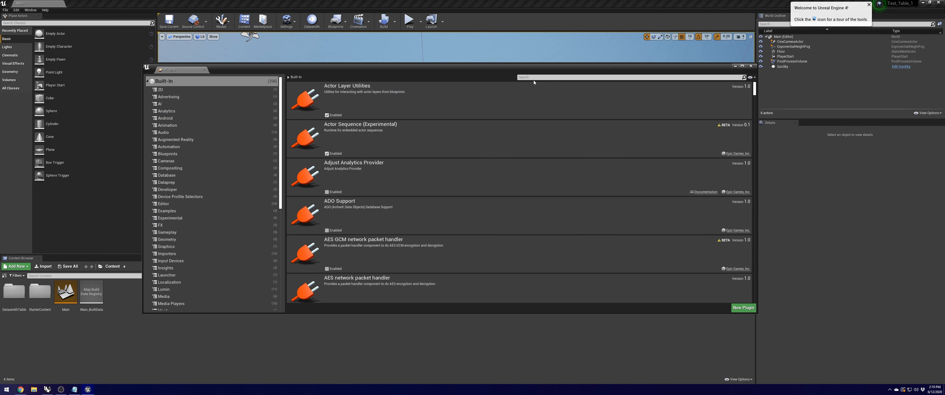
{"action": "left_click", "coordinate": [526, 77]}
{"action": "type", "text": "d"}
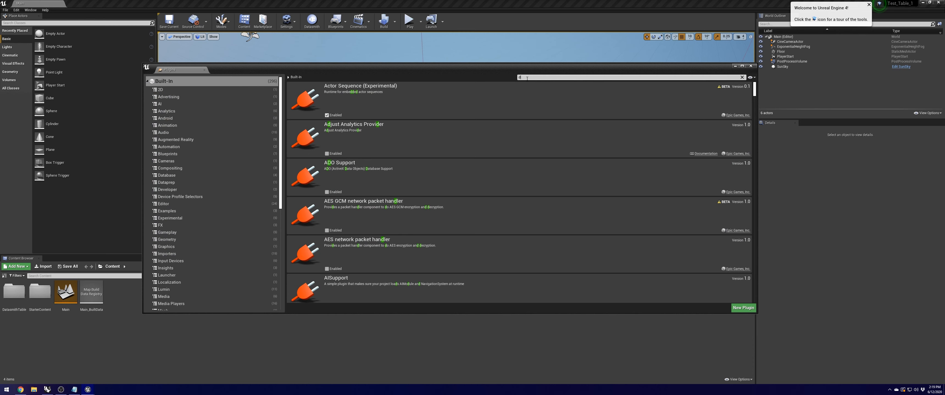
{"action": "type", "text": "atasmith"}
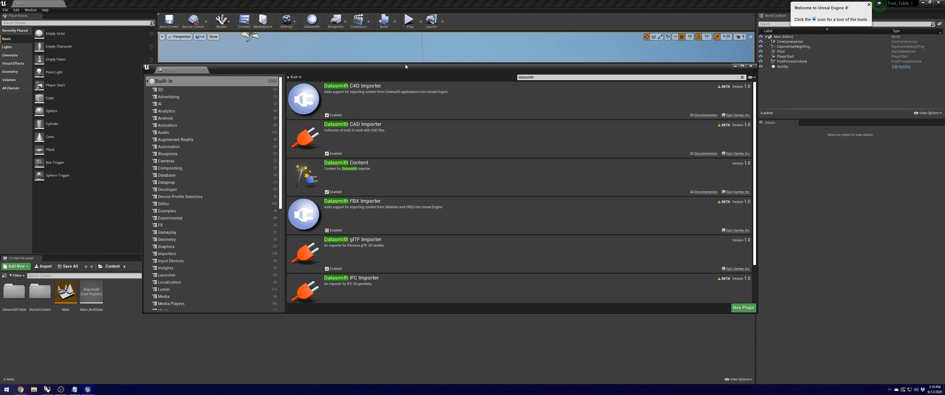
{"action": "scroll", "coordinate": [366, 184], "scroll_direction": "down", "scroll_amount": 2}
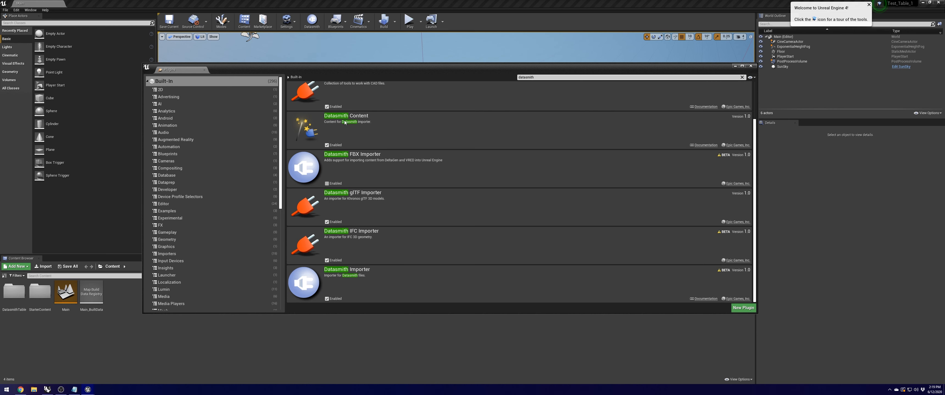
{"action": "scroll", "coordinate": [343, 162], "scroll_direction": "up", "scroll_amount": 2}
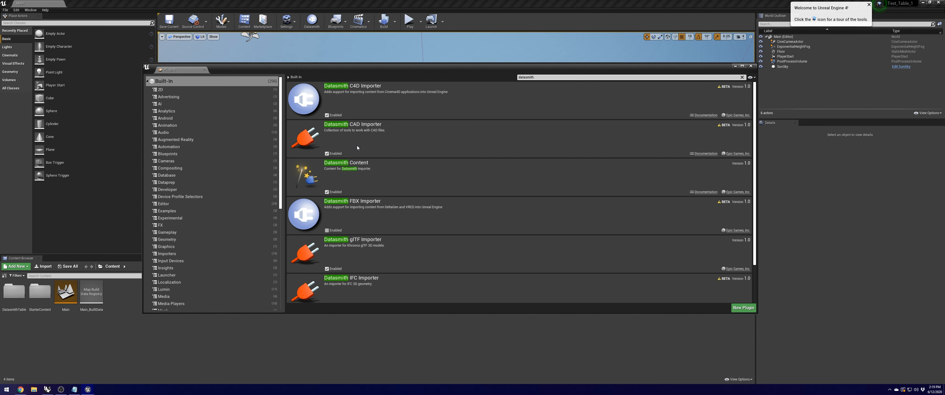
{"action": "left_click", "coordinate": [750, 65]}
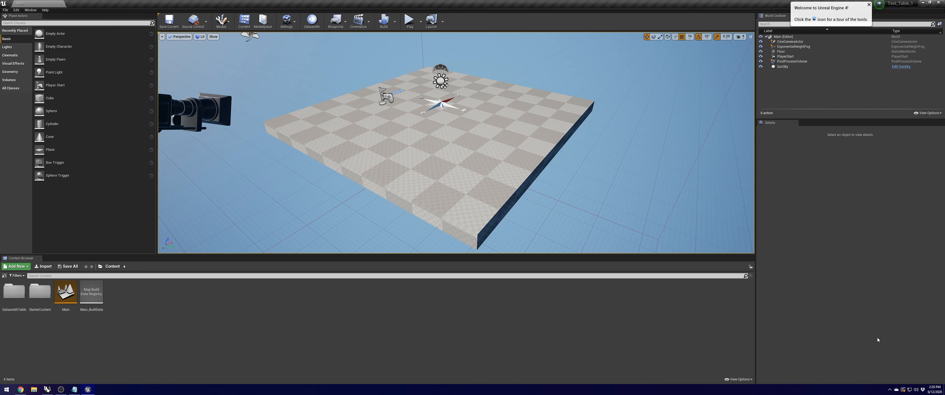
Step: Start a Datasmith import of the Table Rhino file
{"action": "left_click", "coordinate": [311, 22]}
{"action": "left_click", "coordinate": [78, 75]}
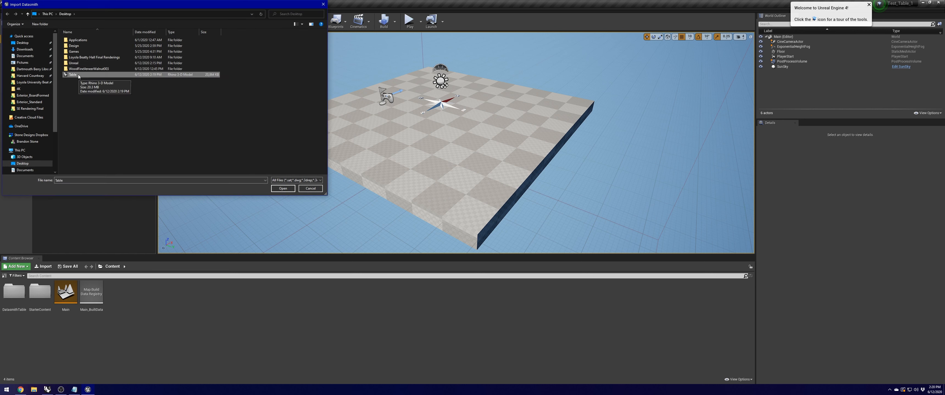
{"action": "left_click", "coordinate": [282, 189]}
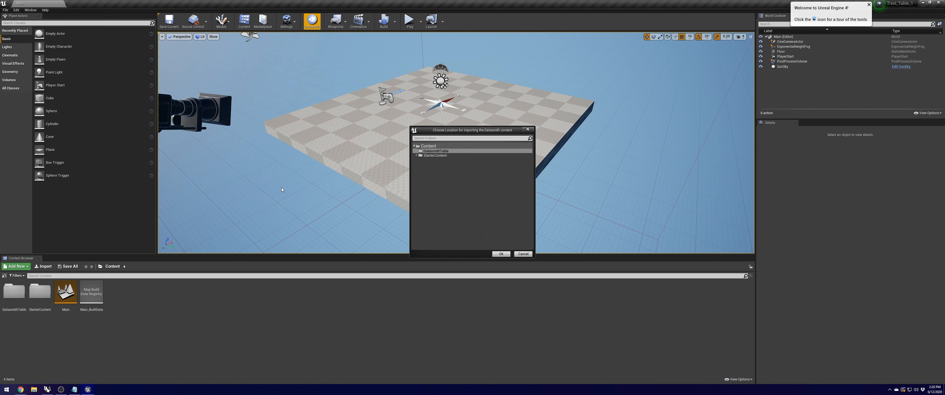
Step: Create a new folder named DatasmithTable2 under Content as the import destination
{"action": "right_click", "coordinate": [425, 161]}
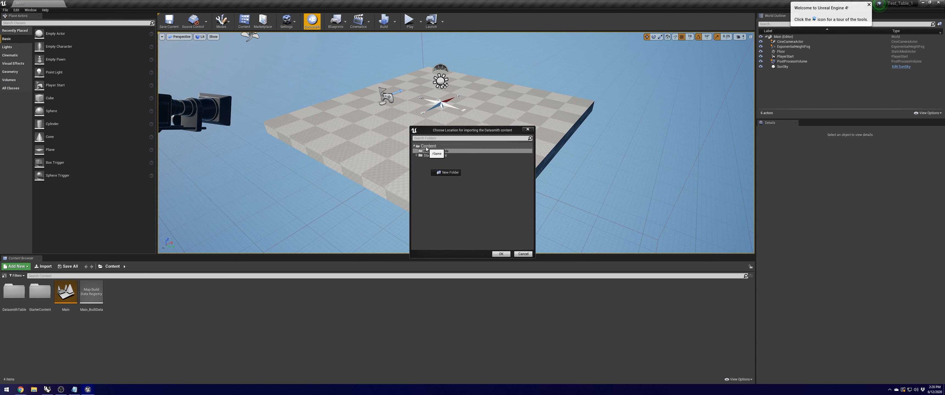
{"action": "right_click", "coordinate": [425, 164]}
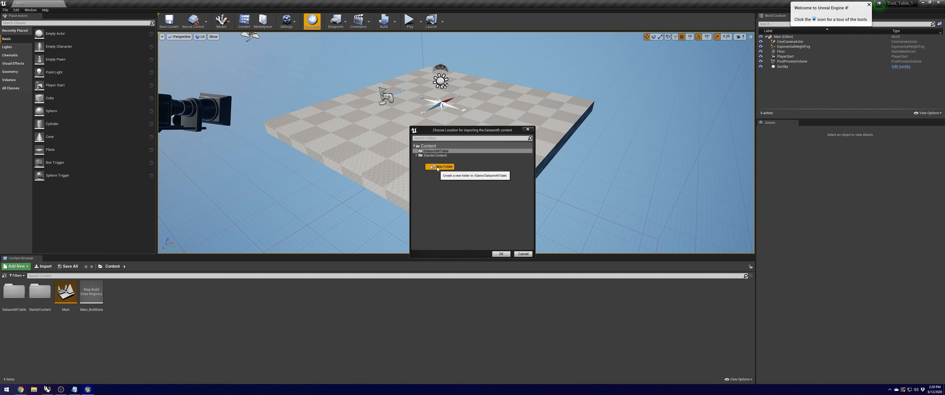
{"action": "left_click", "coordinate": [438, 167]}
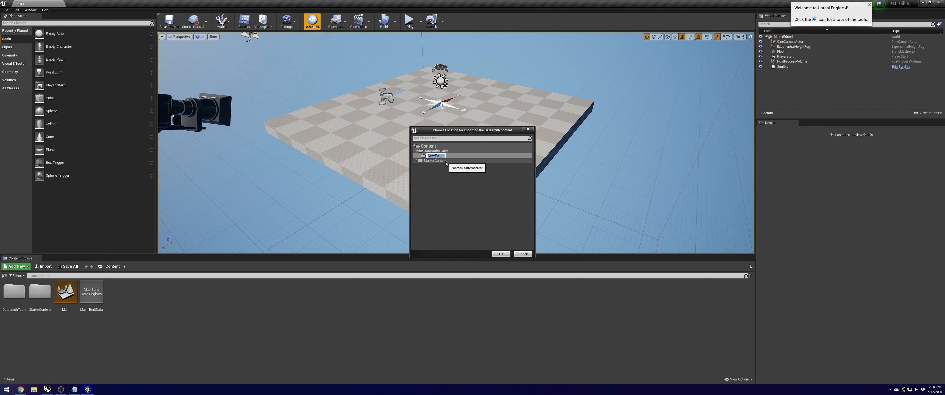
{"action": "right_click", "coordinate": [427, 146]}
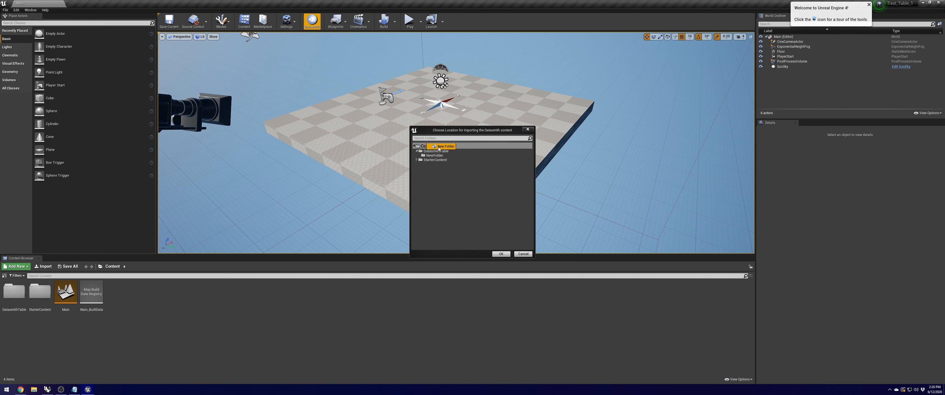
{"action": "left_click", "coordinate": [439, 149]}
{"action": "type", "text": "Da"}
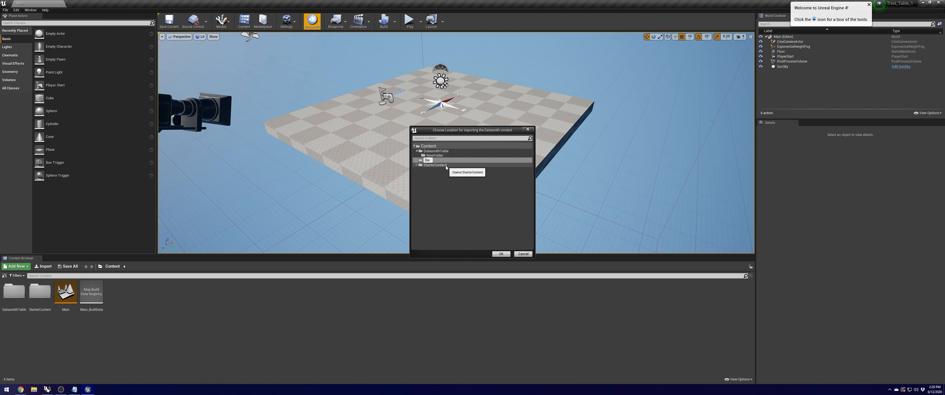
{"action": "type", "text": "tasmithTable2"}
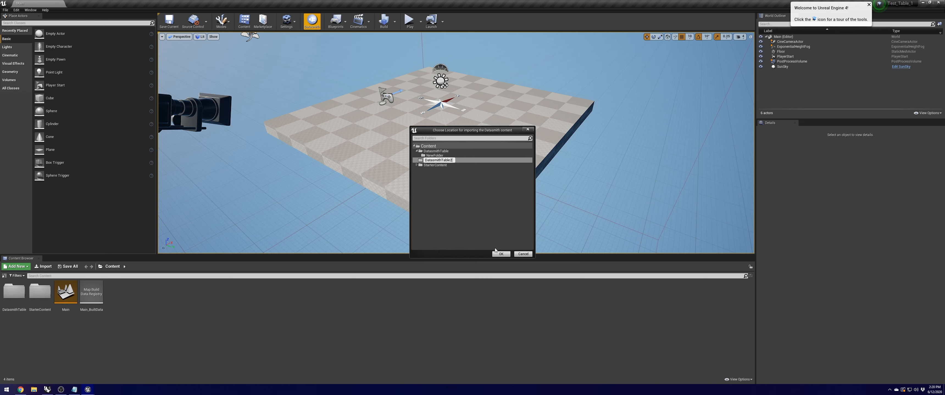
Step: Confirm DatasmithTable2 as the destination and set Geometry to Import Rhino Meshes and UVs
{"action": "left_click", "coordinate": [500, 253]}
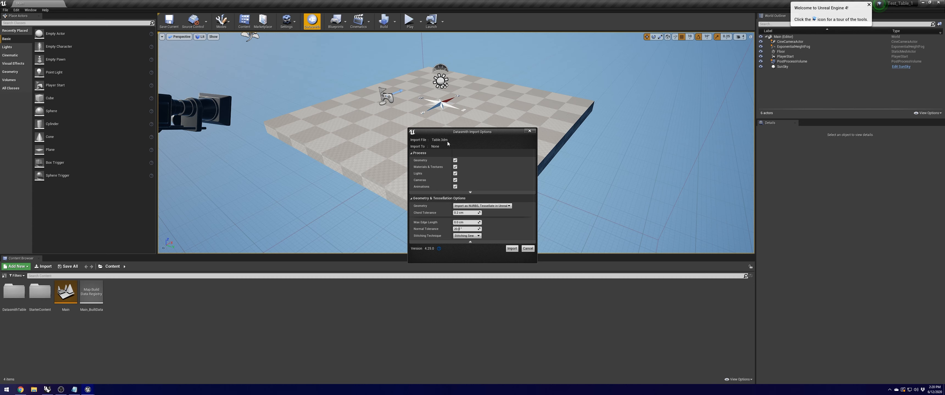
{"action": "left_click_drag", "start_coordinate": [453, 133], "coordinate": [394, 113]}
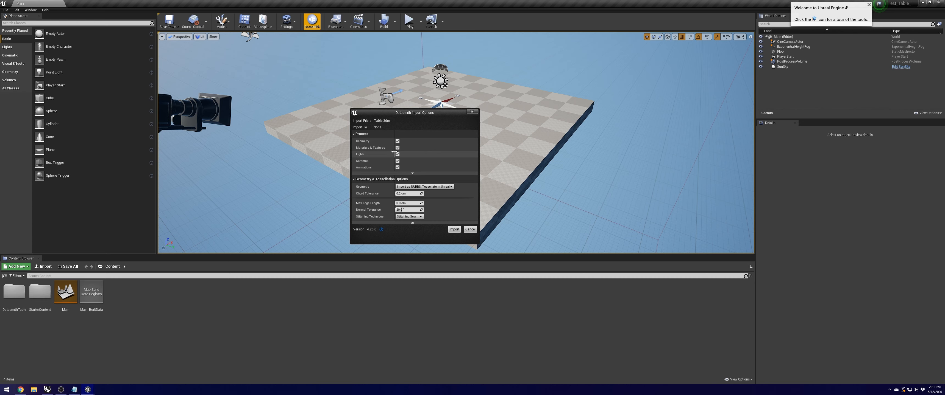
{"action": "left_click", "coordinate": [398, 161]}
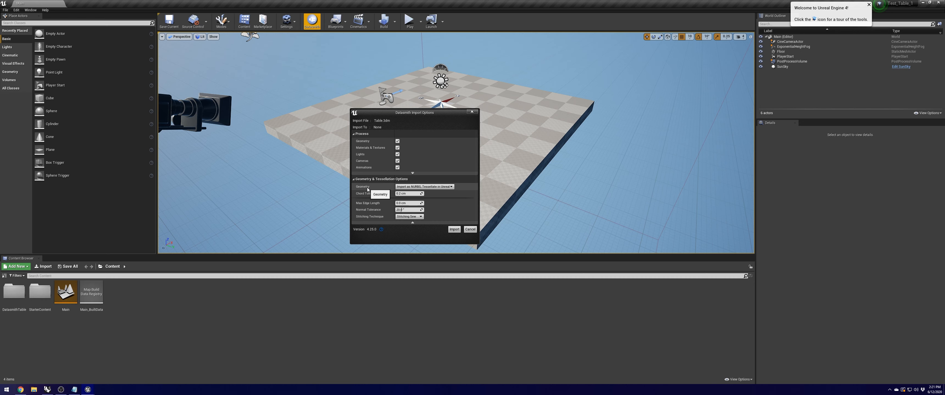
{"action": "left_click", "coordinate": [414, 187]}
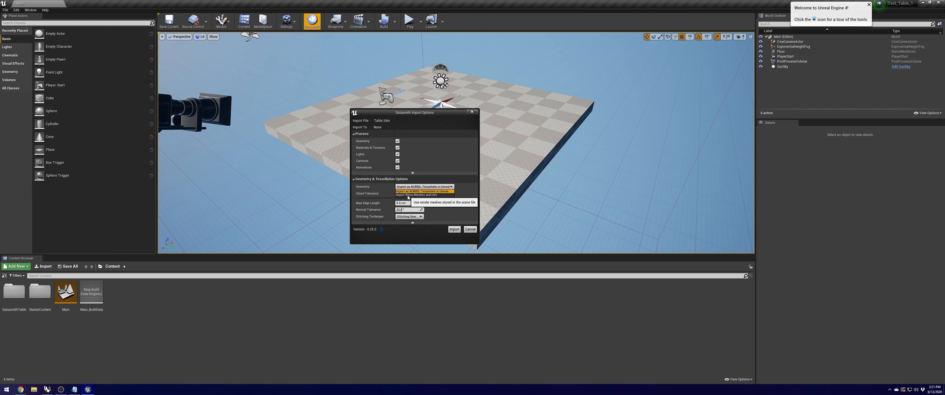
{"action": "left_click", "coordinate": [406, 191]}
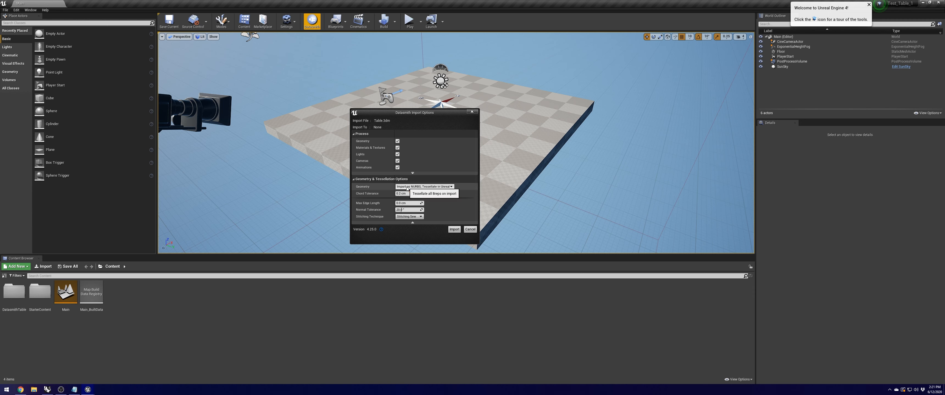
{"action": "left_click", "coordinate": [434, 187]}
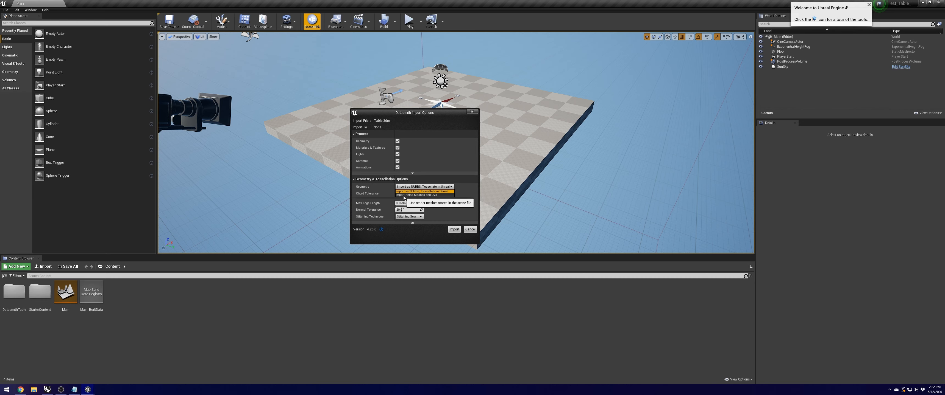
{"action": "left_click", "coordinate": [424, 195]}
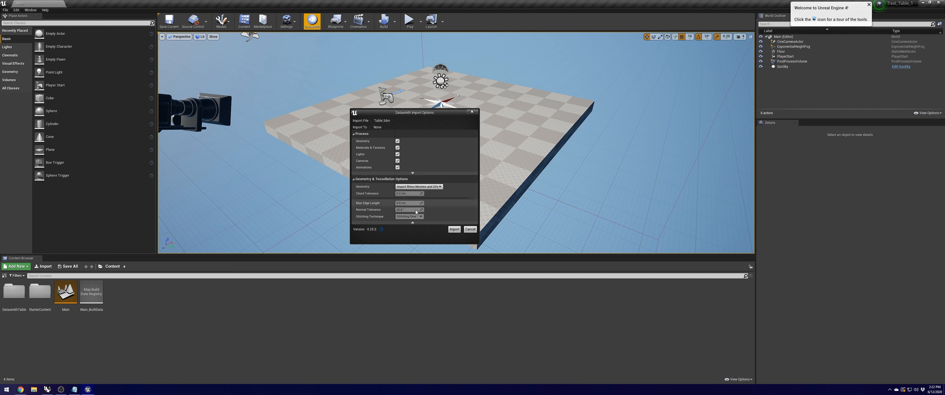
Step: Import the walnut table into the level and fly around to view it
{"action": "left_click", "coordinate": [454, 229]}
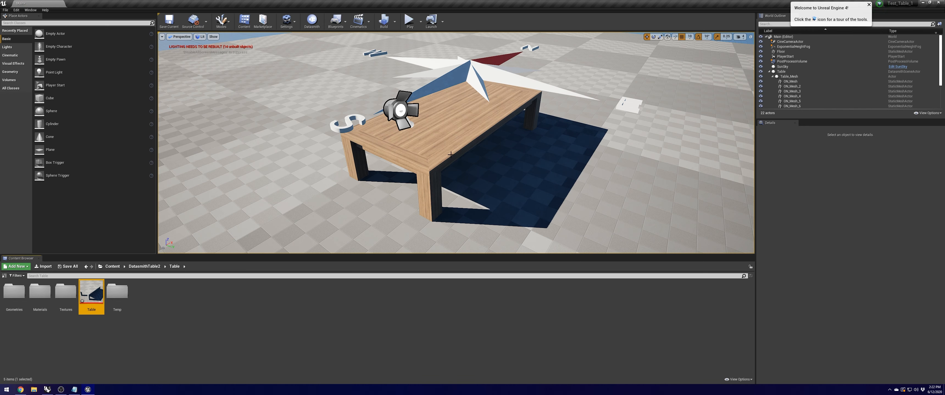
{"action": "middle_click_drag", "start_coordinate": [458, 140], "coordinate": [482, 164]}
{"action": "right_click_drag", "start_coordinate": [514, 172], "coordinate": [553, 144]}
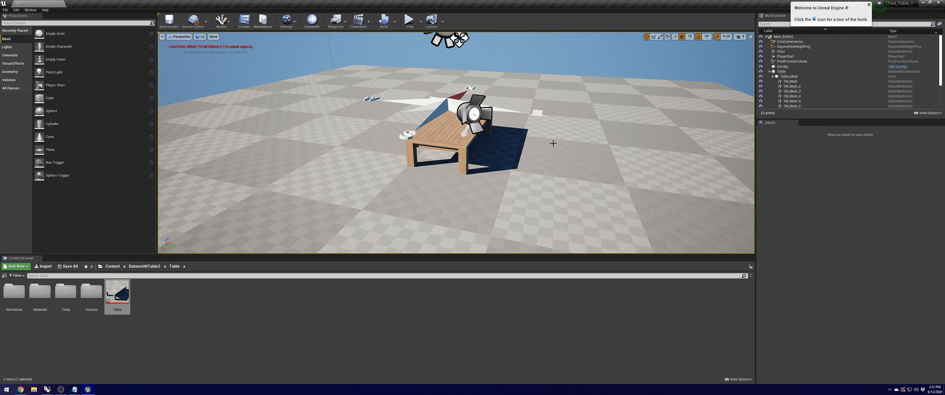
{"action": "left_click", "coordinate": [739, 37]}
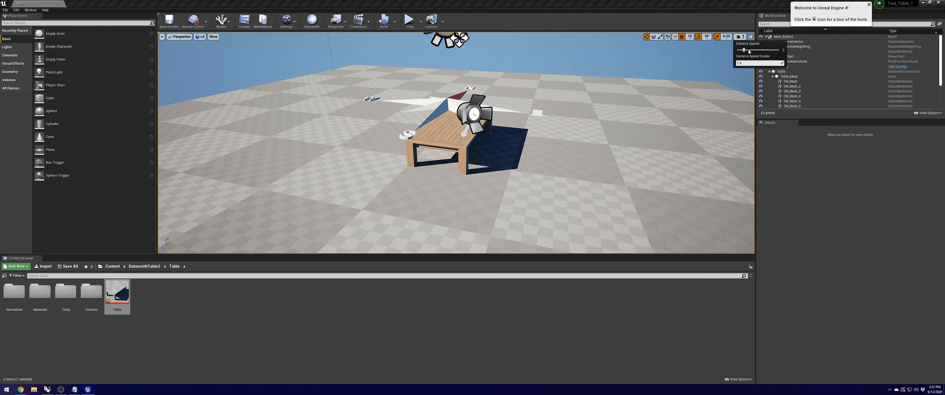
{"action": "right_click_drag", "start_coordinate": [566, 144], "coordinate": [490, 141]}
Step: Move the SunSky actor 320 units along X and select the tabletop mesh ON_Mesh_11
{"action": "left_click", "coordinate": [522, 113]}
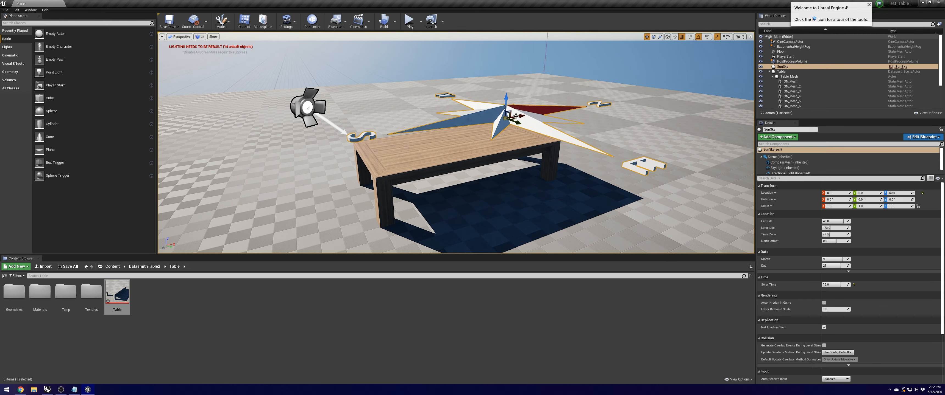
{"action": "left_click_drag", "start_coordinate": [523, 113], "coordinate": [585, 92]}
{"action": "mouse_move", "coordinate": [585, 92]}
{"action": "right_mouse_down"}
{"action": "mouse_move", "coordinate": [586, 129]}
{"action": "mouse_move", "coordinate": [583, 101]}
{"action": "right_mouse_up"}
{"action": "right_click_drag", "start_coordinate": [460, 95], "coordinate": [474, 109]}
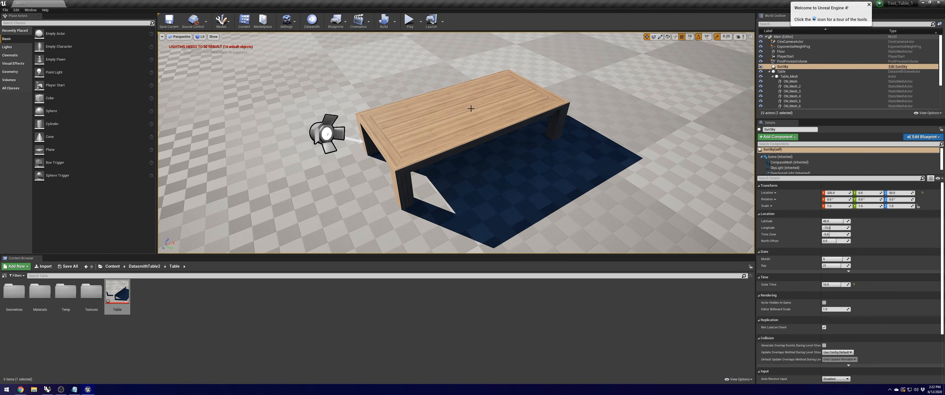
{"action": "left_click", "coordinate": [472, 110]}
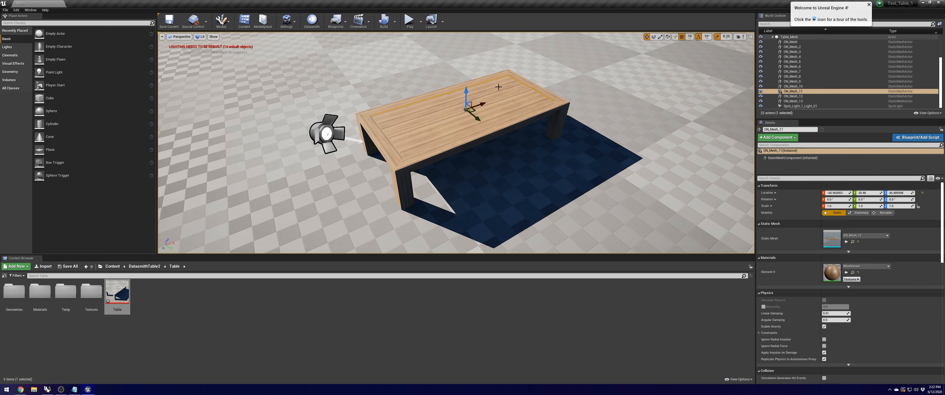
{"action": "left_click", "coordinate": [332, 129]}
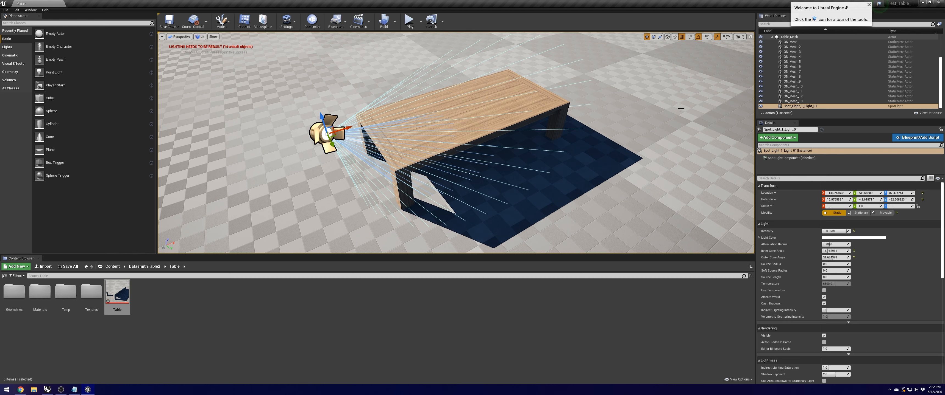
{"action": "scroll", "coordinate": [783, 77], "scroll_direction": "up", "scroll_amount": 3}
{"action": "left_click", "coordinate": [781, 72]}
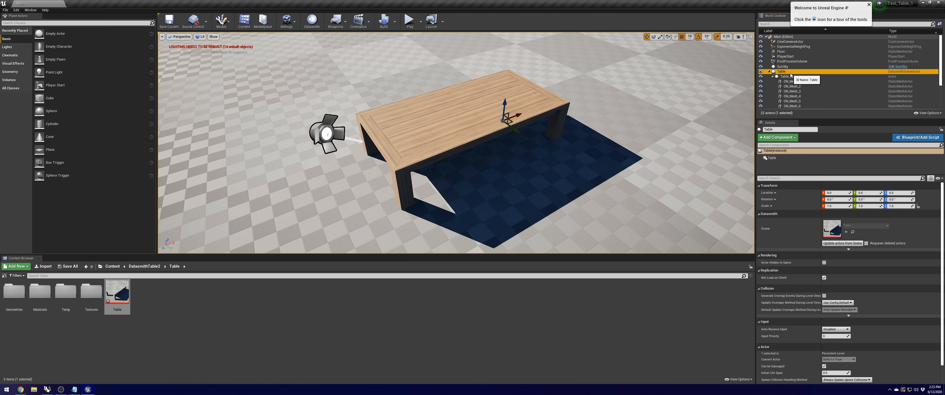
{"action": "left_click", "coordinate": [792, 82]}
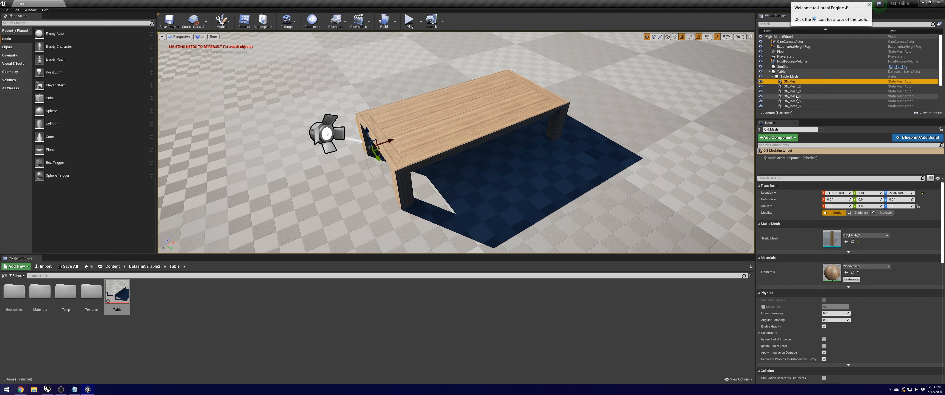
{"action": "scroll", "coordinate": [800, 95], "scroll_direction": "down", "scroll_amount": 2}
{"action": "left_click", "coordinate": [800, 95]}
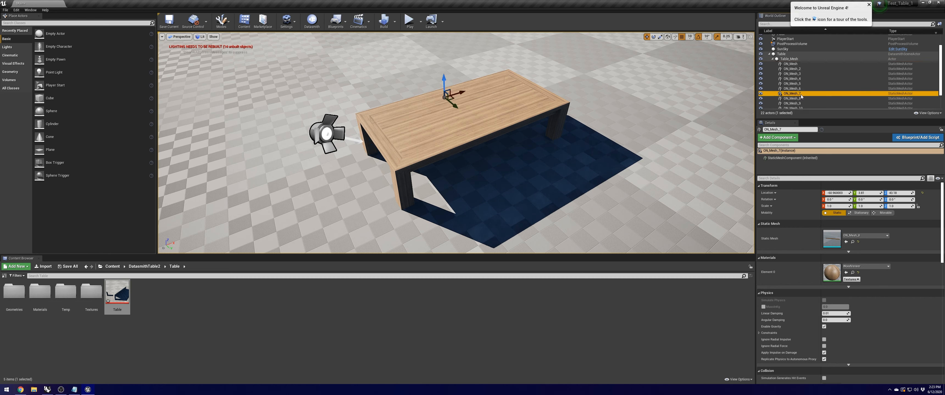
{"action": "left_click", "coordinate": [794, 84]}
{"action": "scroll", "coordinate": [799, 79], "scroll_direction": "down", "scroll_amount": 2}
{"action": "left_click", "coordinate": [799, 86]}
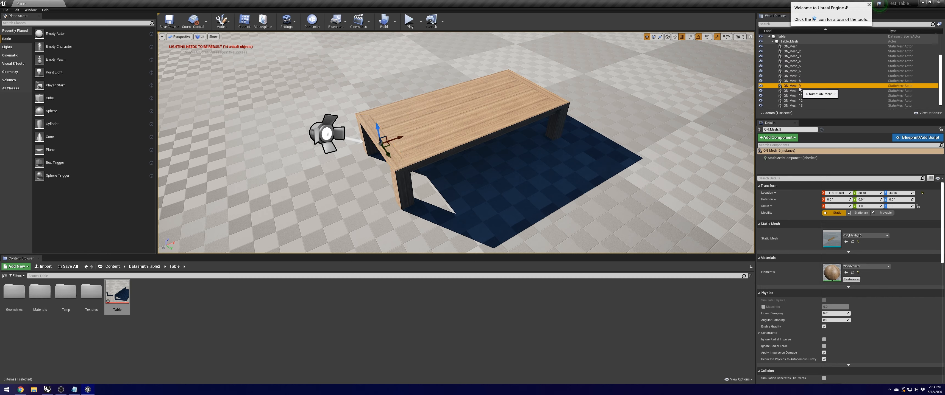
{"action": "left_click", "coordinate": [509, 110]}
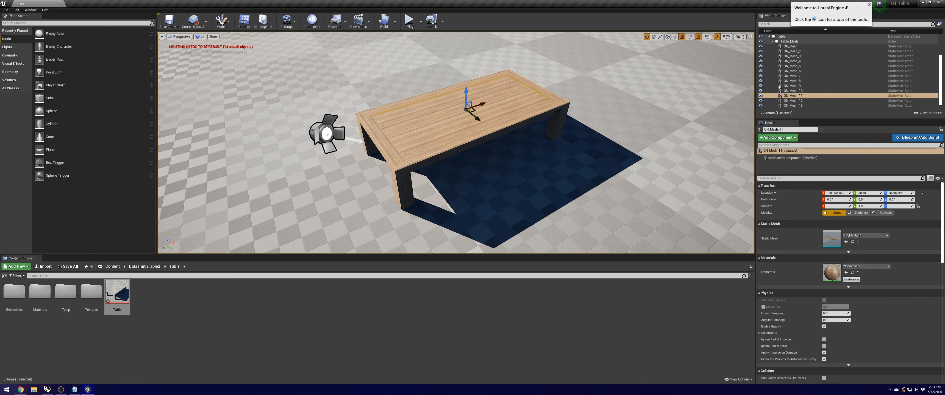
{"action": "scroll", "coordinate": [799, 88], "scroll_direction": "down", "scroll_amount": 1}
{"action": "left_click", "coordinate": [792, 69]}
{"action": "left_click", "coordinate": [792, 57]}
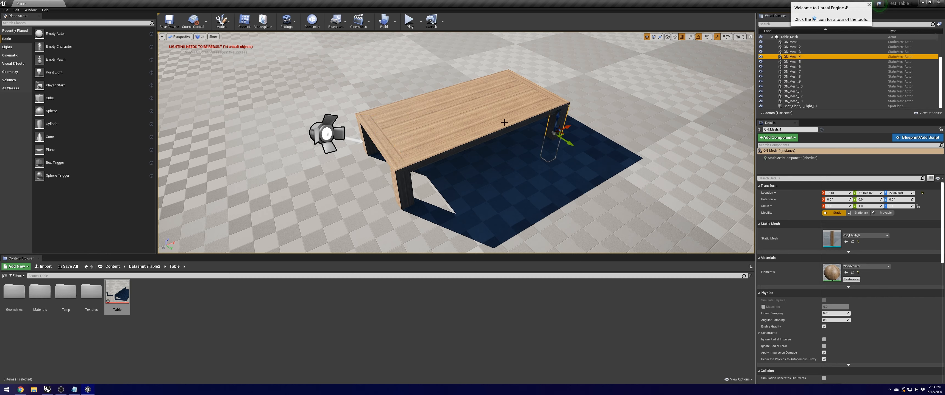
{"action": "left_click", "coordinate": [472, 101]}
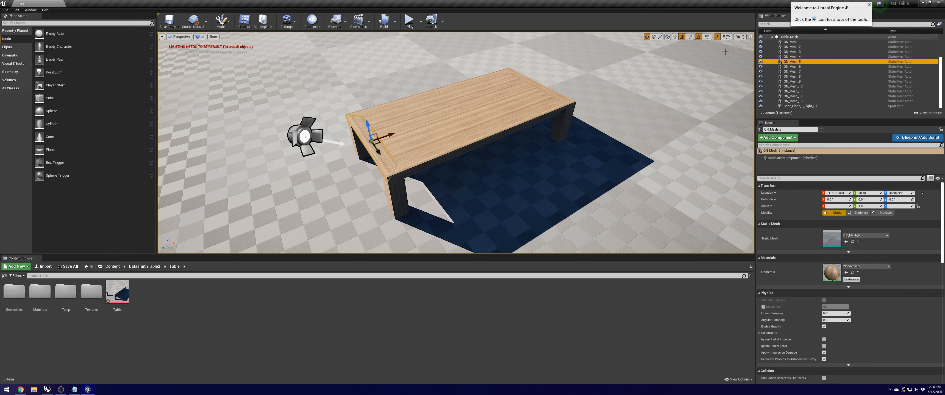
{"action": "right_click", "coordinate": [795, 61]}
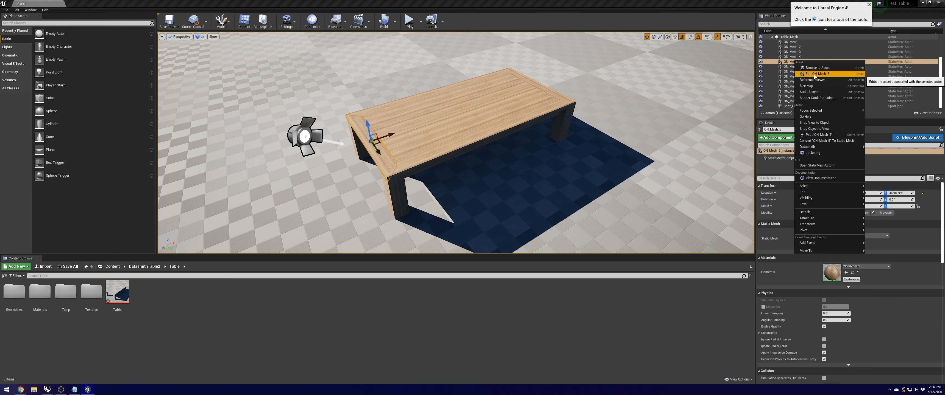
{"action": "left_click", "coordinate": [814, 74]}
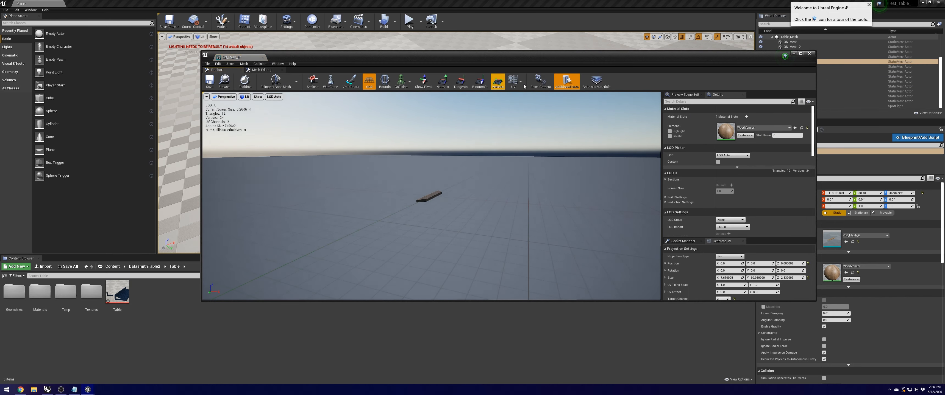
{"action": "left_click", "coordinate": [519, 84]}
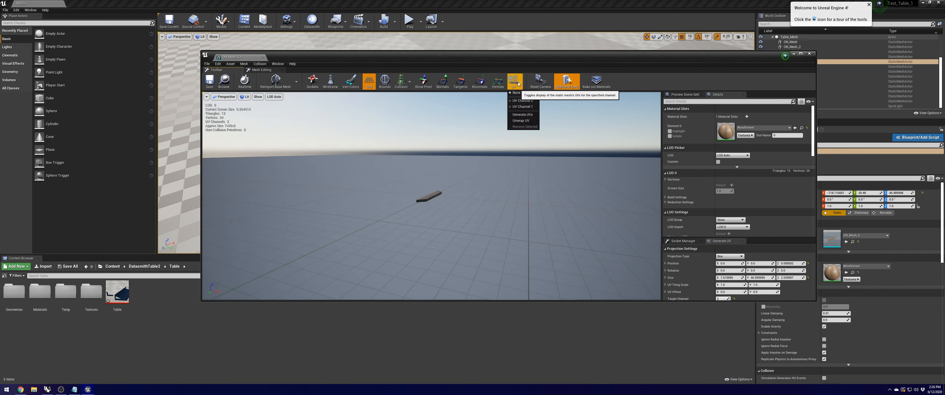
{"action": "left_click", "coordinate": [521, 101]}
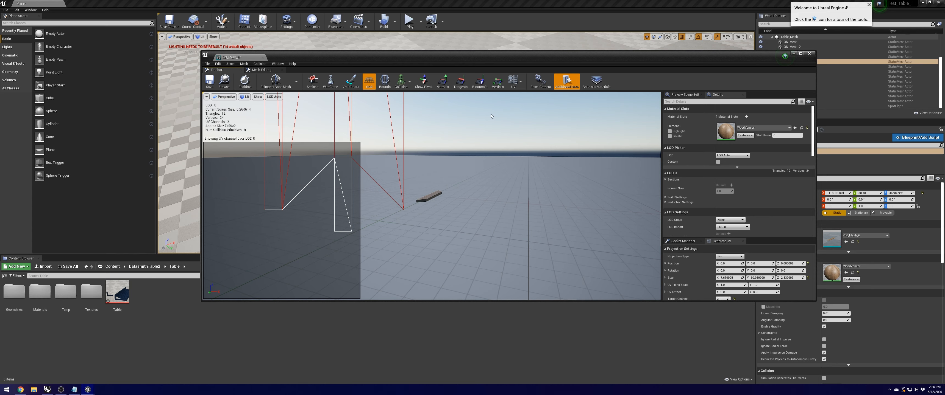
{"action": "left_click", "coordinate": [518, 86]}
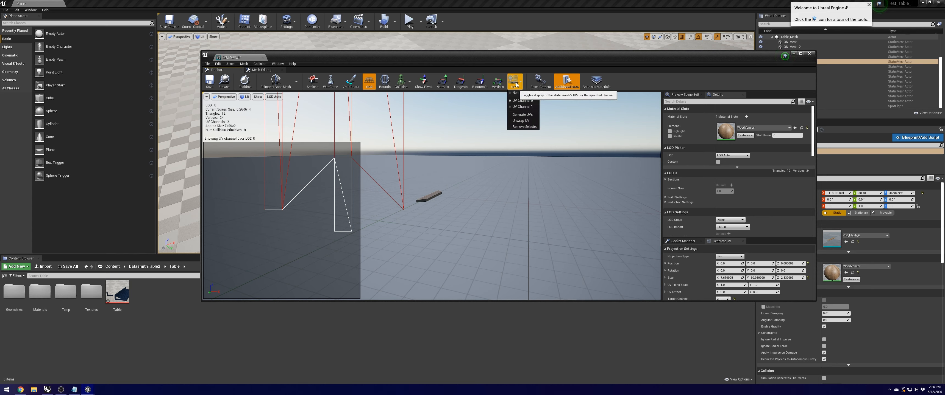
{"action": "left_click", "coordinate": [520, 107]}
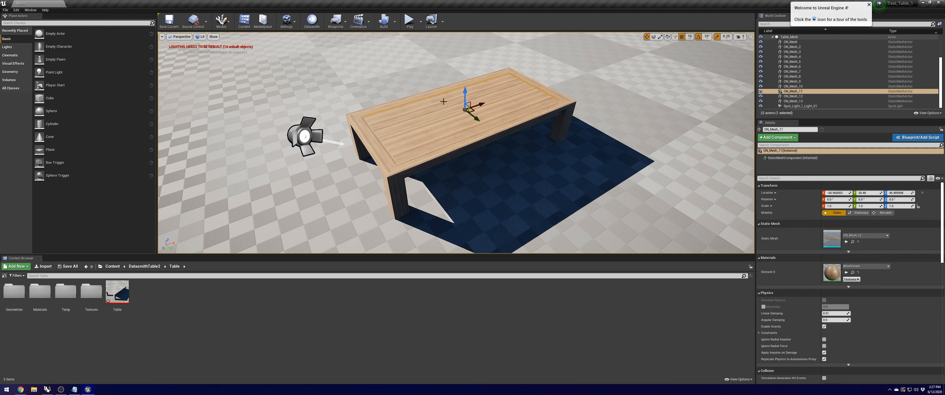
Step: In the World Outliner, range-select the table pieces from ON_Mesh through ON_Mesh_13
{"action": "left_click", "coordinate": [380, 129]}
{"action": "left_click", "coordinate": [416, 97]}
{"action": "left_click", "coordinate": [416, 97]}
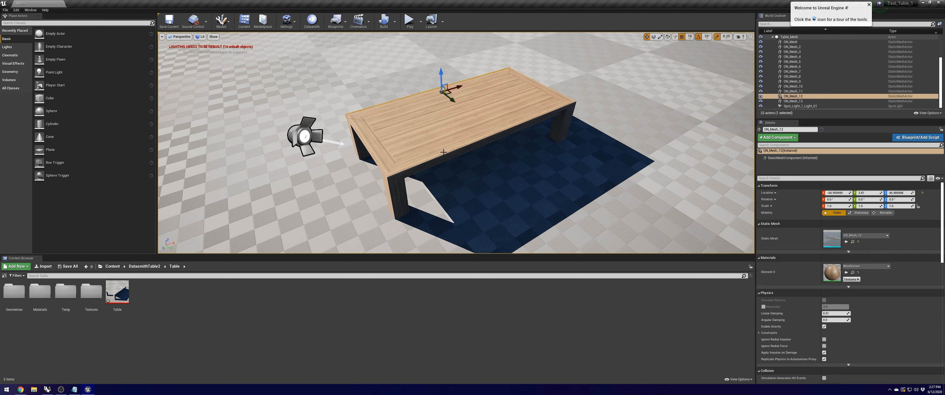
{"action": "left_click", "coordinate": [539, 109]}
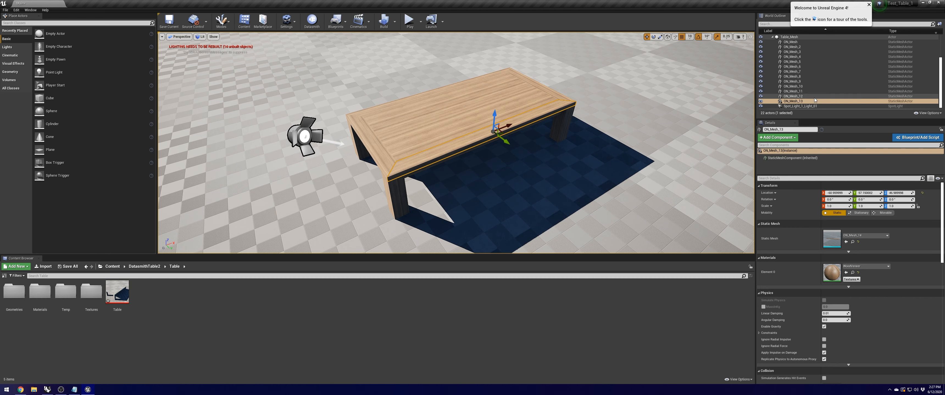
{"action": "scroll", "coordinate": [812, 84], "scroll_direction": "up", "scroll_amount": 2}
{"action": "left_click", "coordinate": [796, 51]}
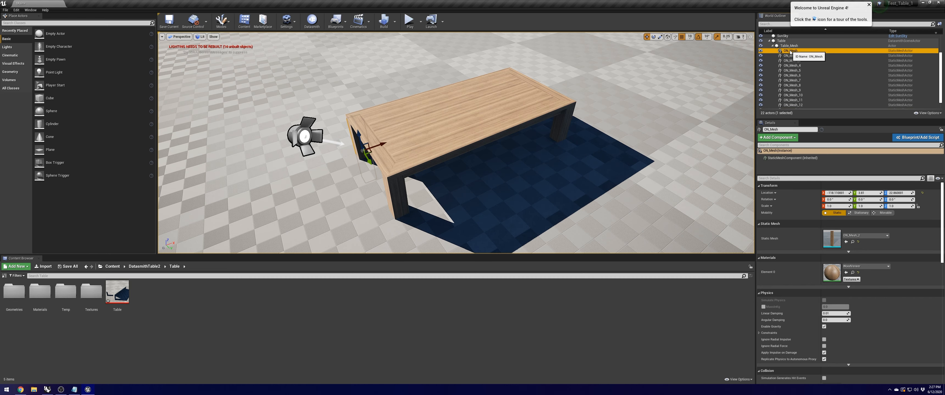
{"action": "scroll", "coordinate": [791, 55], "scroll_direction": "down", "scroll_amount": 1}
{"action": "left_click", "coordinate": [802, 102], "text": "shift"}
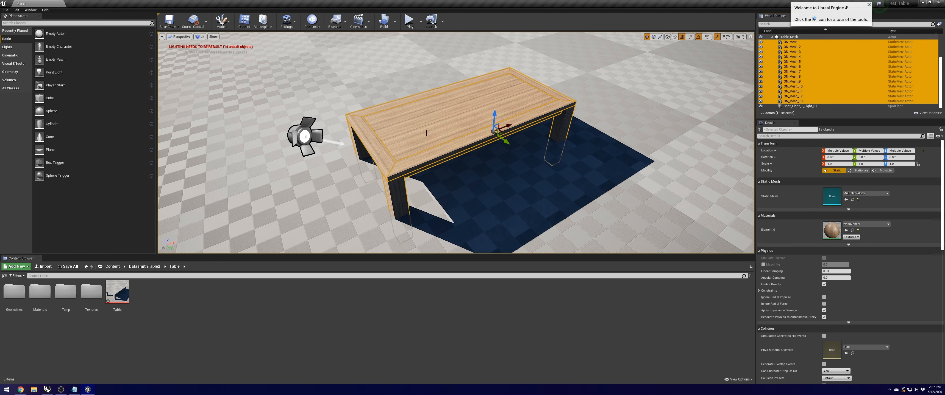
Step: Convert the selected actors into one StaticMesh in Content/Meshes and place it in the level
{"action": "right_click", "coordinate": [798, 74]}
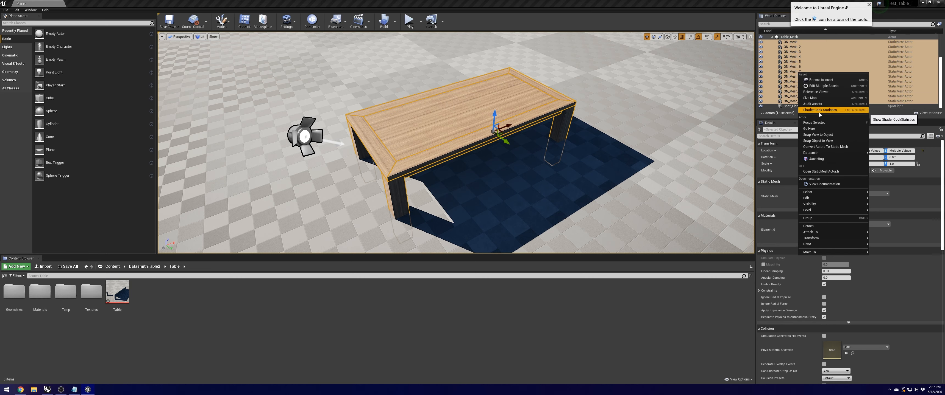
{"action": "left_click", "coordinate": [823, 147]}
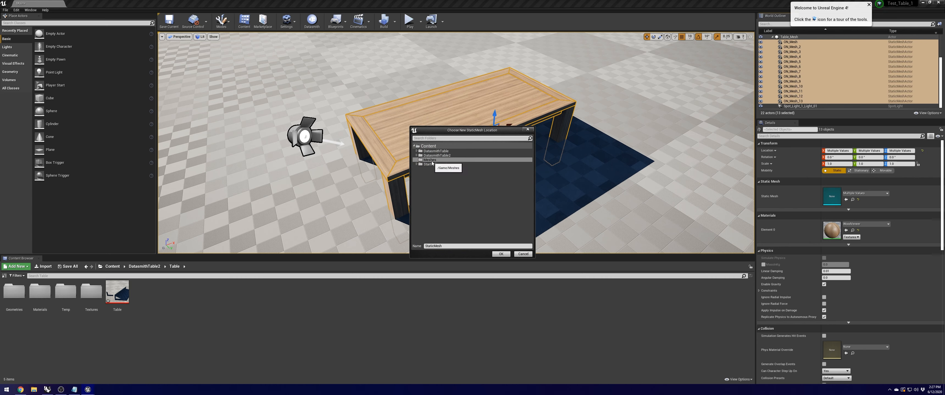
{"action": "left_click", "coordinate": [501, 254]}
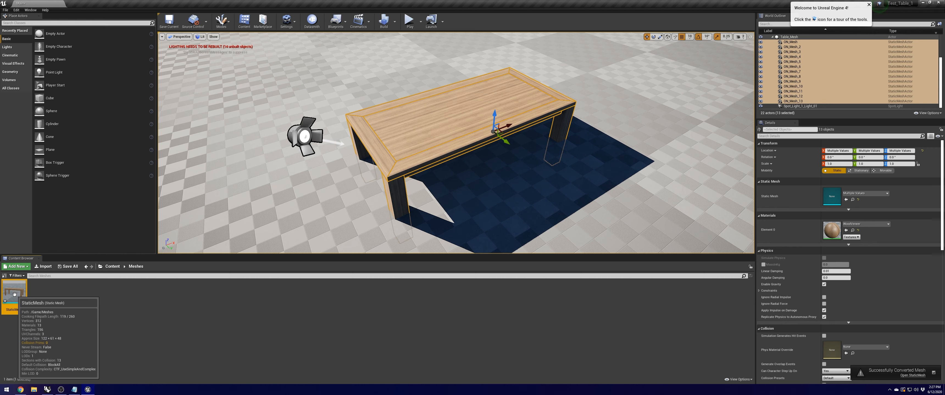
{"action": "left_click_drag", "start_coordinate": [15, 294], "coordinate": [357, 101]}
Step: Focus on the merged table actor and rename it StaticMesh_Table
{"action": "right_click_drag", "start_coordinate": [462, 111], "coordinate": [360, 111]}
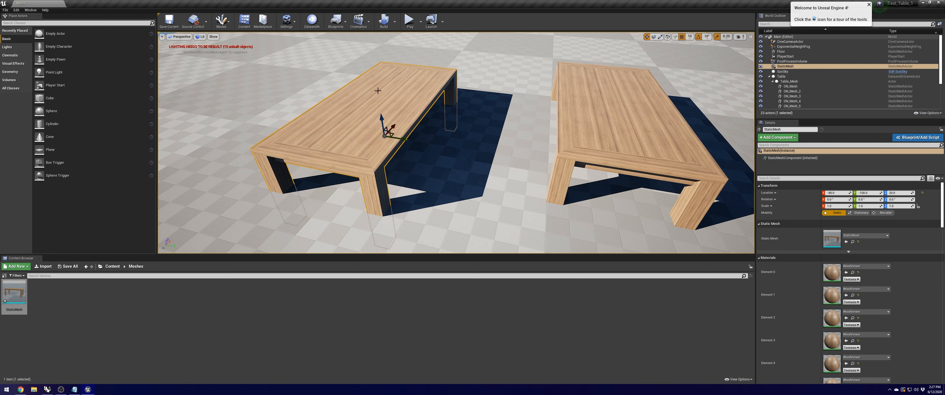
{"action": "double_click", "coordinate": [796, 67]}
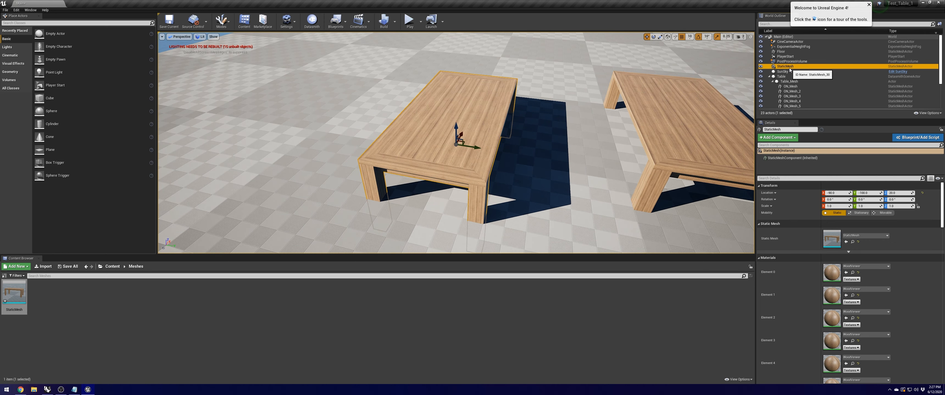
{"action": "right_click", "coordinate": [790, 68]}
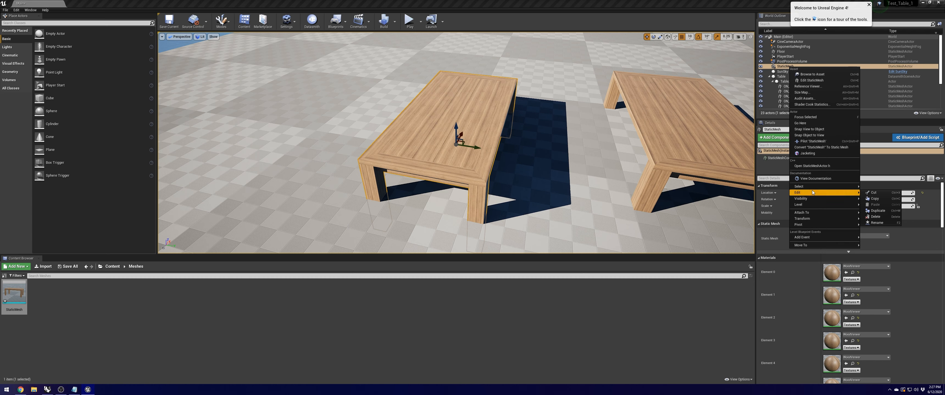
{"action": "left_click", "coordinate": [876, 222]}
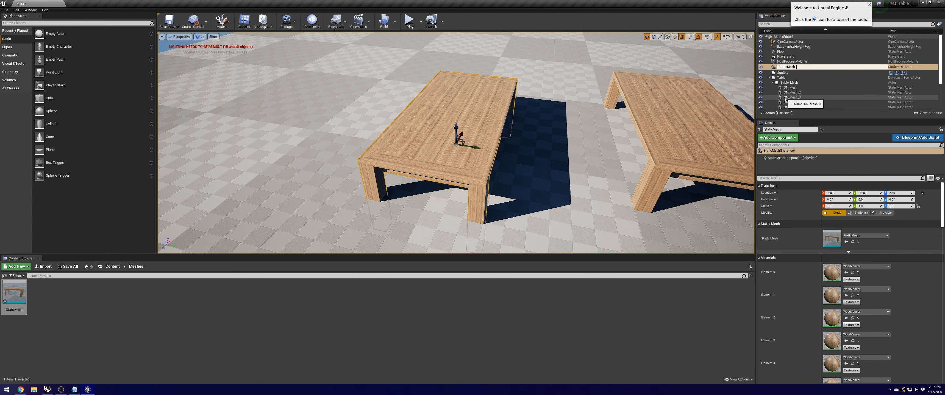
{"action": "type", "text": "_Table"}
{"action": "key", "text": "Return"}
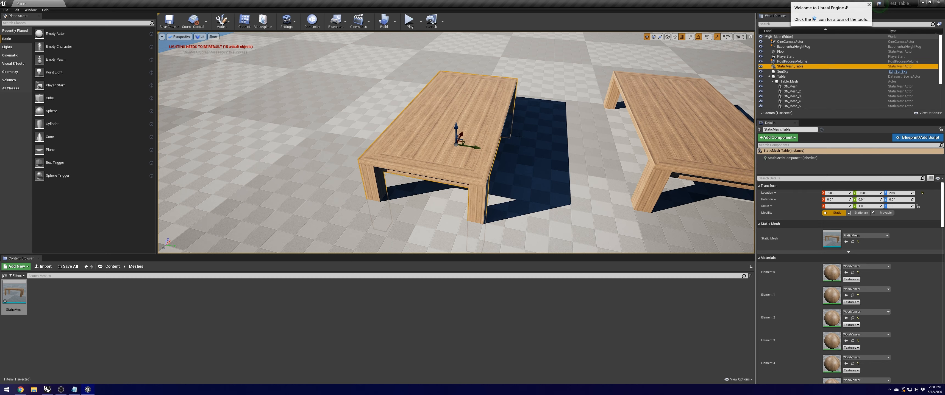
{"action": "left_click", "coordinate": [642, 115]}
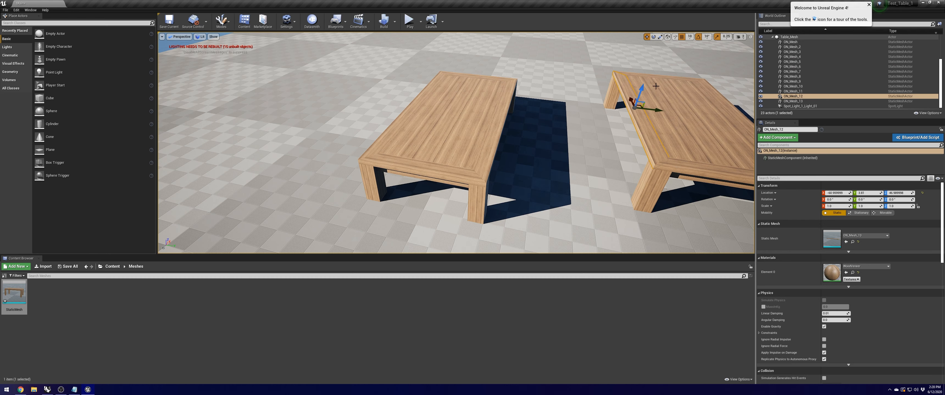
{"action": "left_click", "coordinate": [464, 116]}
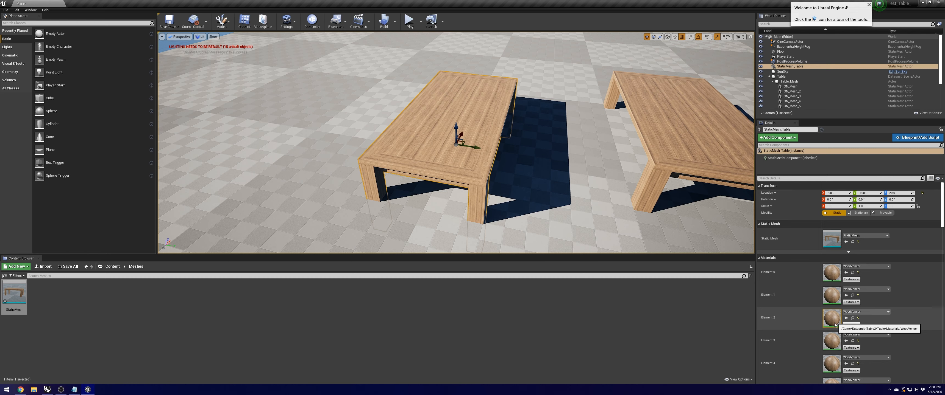
{"action": "scroll", "coordinate": [832, 332], "scroll_direction": "down", "scroll_amount": 3}
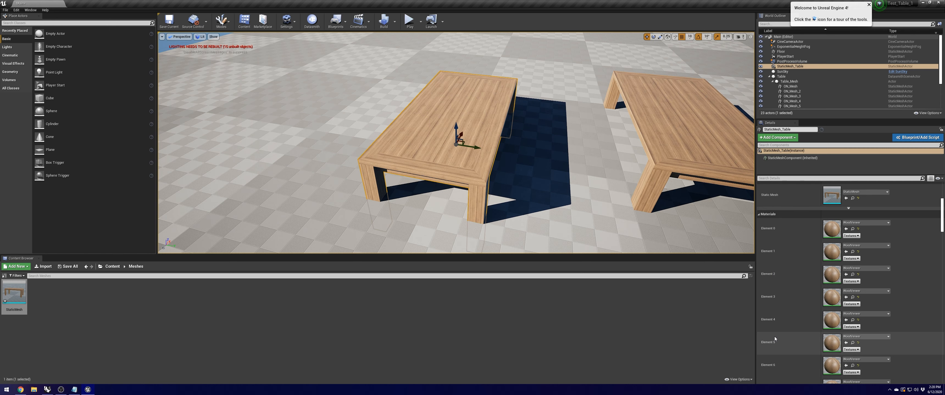
{"action": "key", "text": "d"}
{"action": "right_click_drag", "start_coordinate": [550, 154], "coordinate": [456, 158]}
{"action": "key", "text": "s"}
{"action": "key", "text": "a"}
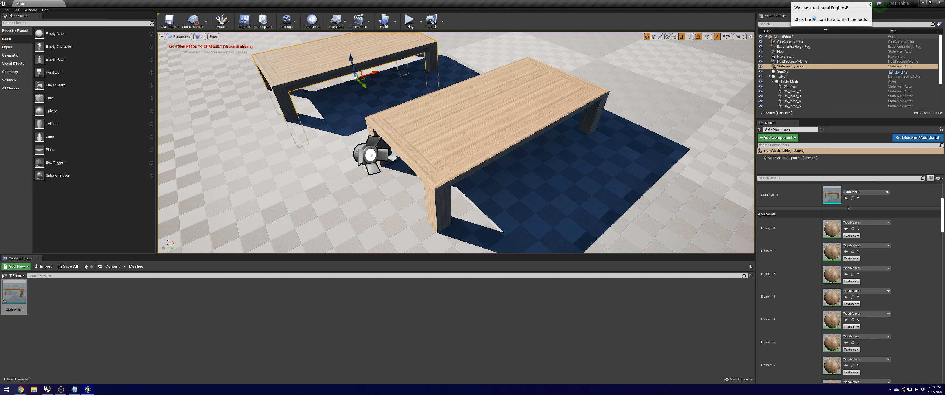
Step: Delete the original table pieces ON_Mesh through ON_Mesh_13
{"action": "left_click", "coordinate": [466, 128]}
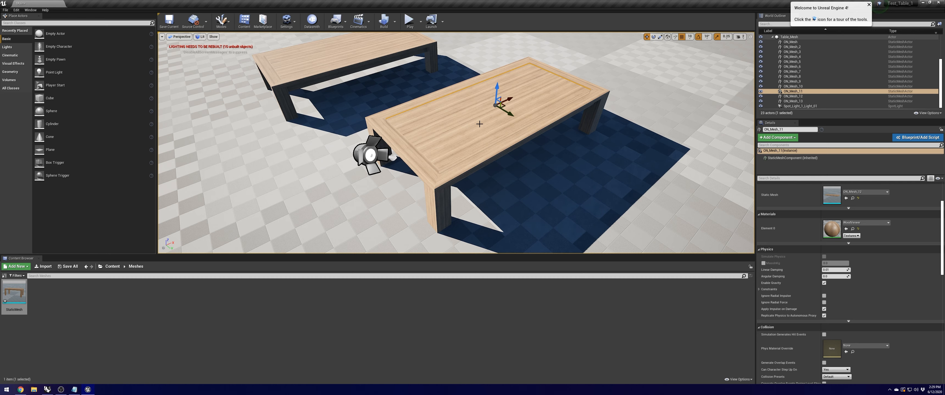
{"action": "left_click", "coordinate": [319, 58]}
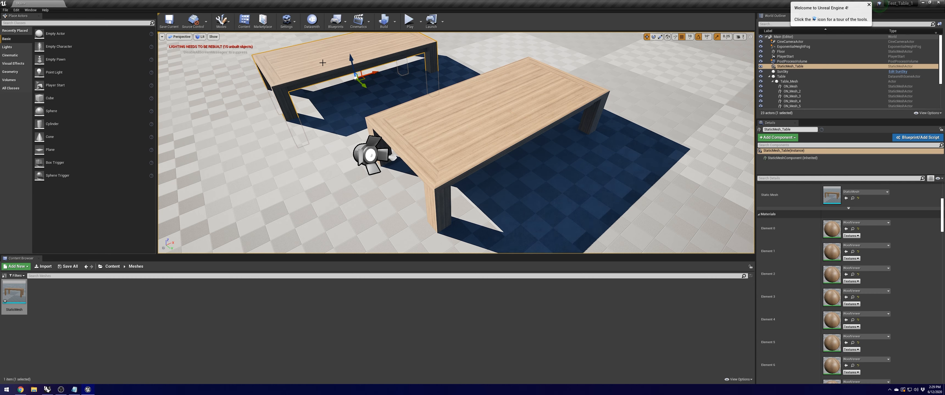
{"action": "left_click", "coordinate": [477, 126]}
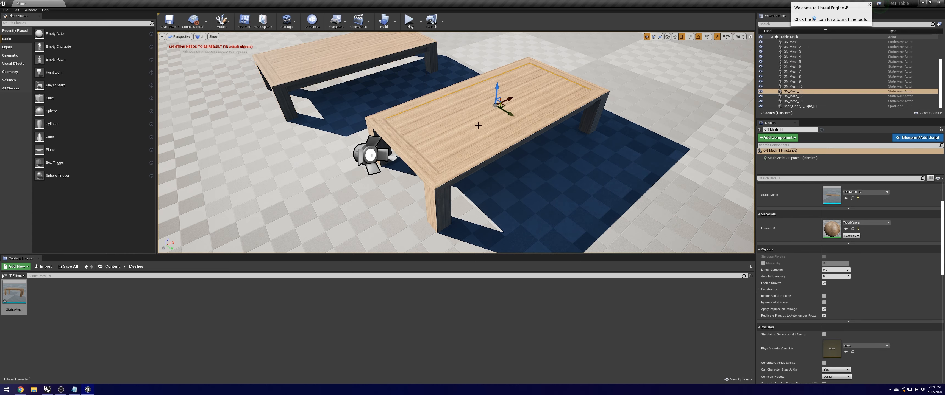
{"action": "left_click", "coordinate": [792, 102]}
{"action": "left_click", "coordinate": [790, 42], "text": "shift"}
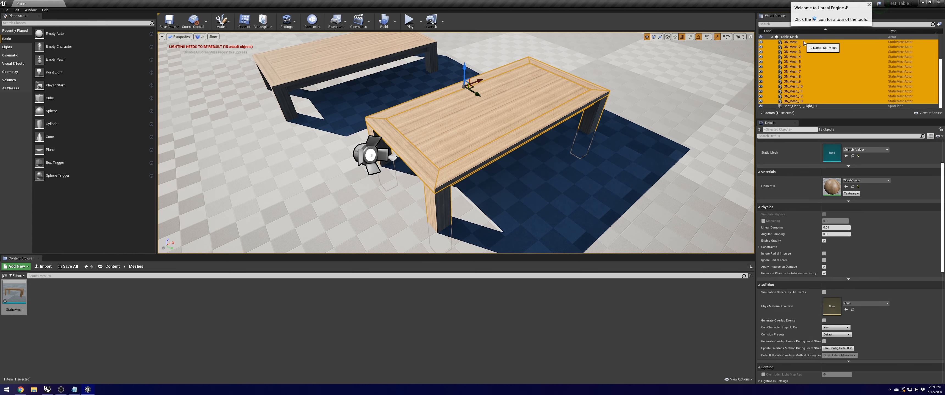
{"action": "key", "text": "Delete"}
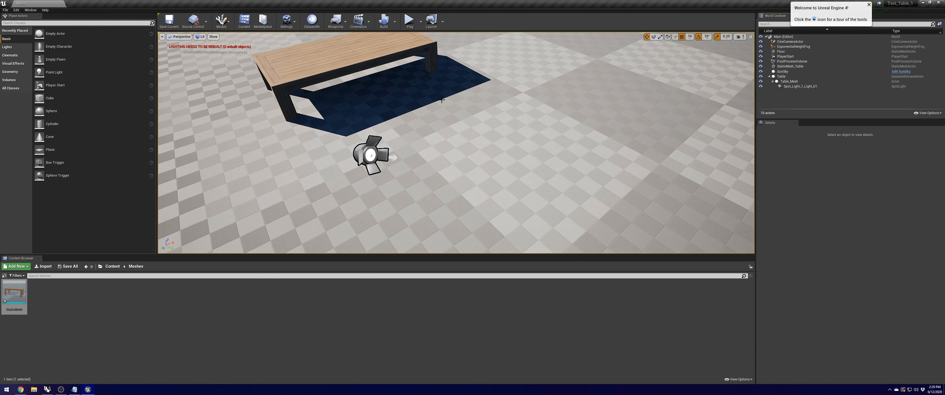
Step: Raise StaticMesh_Table so its legs clear the floor and turn off grid snapping
{"action": "left_click", "coordinate": [378, 64]}
{"action": "right_click_drag", "start_coordinate": [379, 64], "coordinate": [375, 84]}
{"action": "left_click_drag", "start_coordinate": [374, 84], "coordinate": [371, 56]}
{"action": "left_click", "coordinate": [681, 37]}
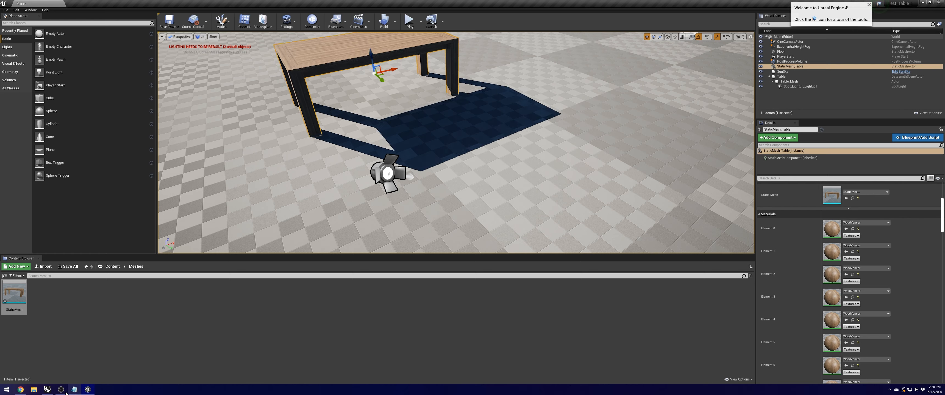
Step: In Rhino, draw a 3-point rectangle in front of the table
{"action": "left_click", "coordinate": [48, 390]}
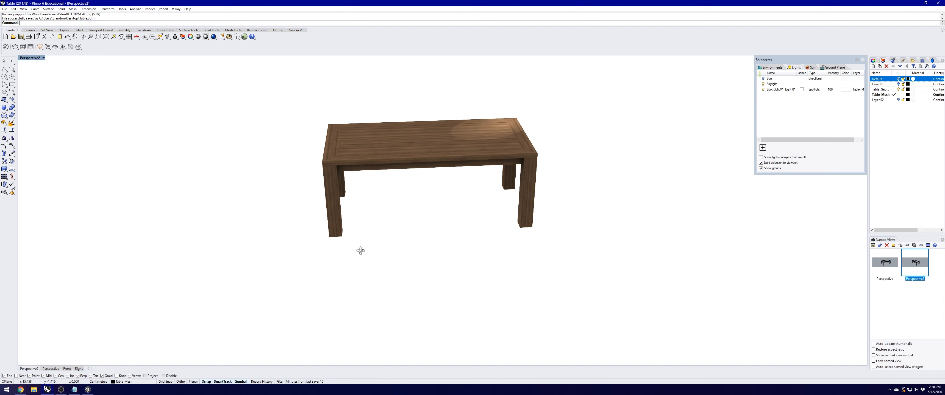
{"action": "right_click_drag", "start_coordinate": [32, 60], "coordinate": [32, 60]}
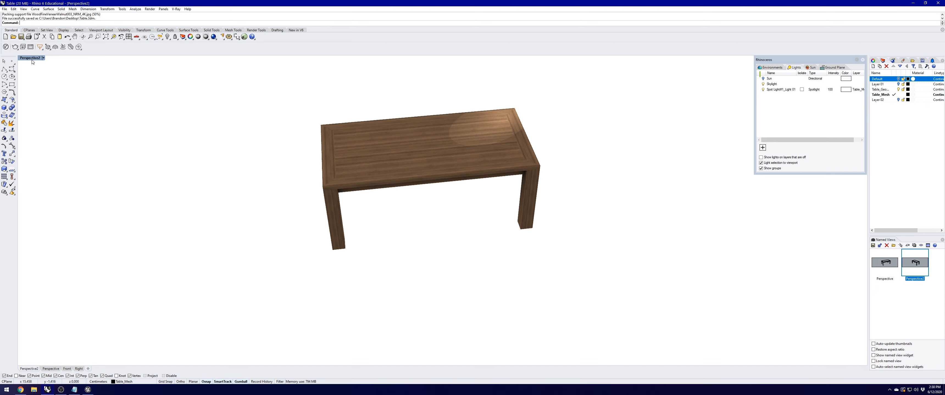
{"action": "double_click", "coordinate": [32, 59]}
{"action": "scroll", "coordinate": [251, 156], "scroll_direction": "down", "scroll_amount": 6}
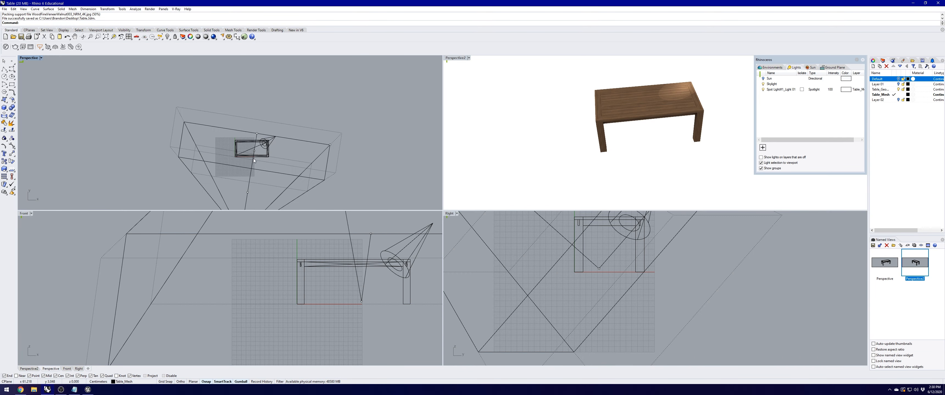
{"action": "scroll", "coordinate": [261, 133], "scroll_direction": "up", "scroll_amount": 6}
{"action": "left_click", "coordinate": [12, 84]}
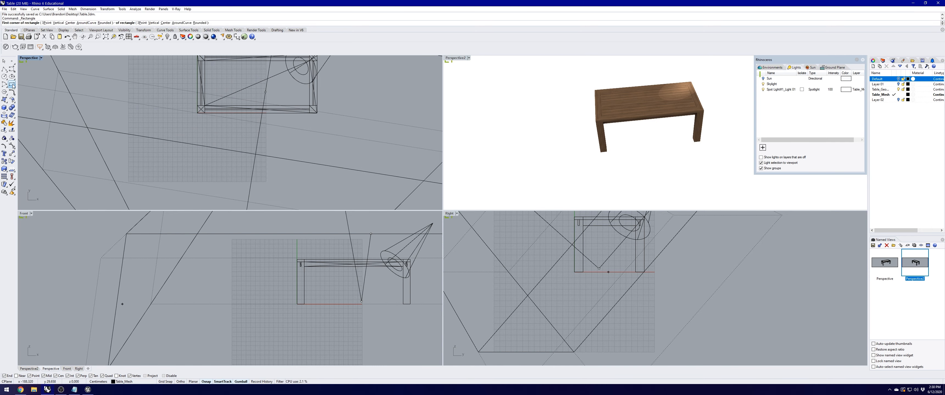
{"action": "left_click", "coordinate": [47, 23]}
{"action": "left_click", "coordinate": [199, 124]}
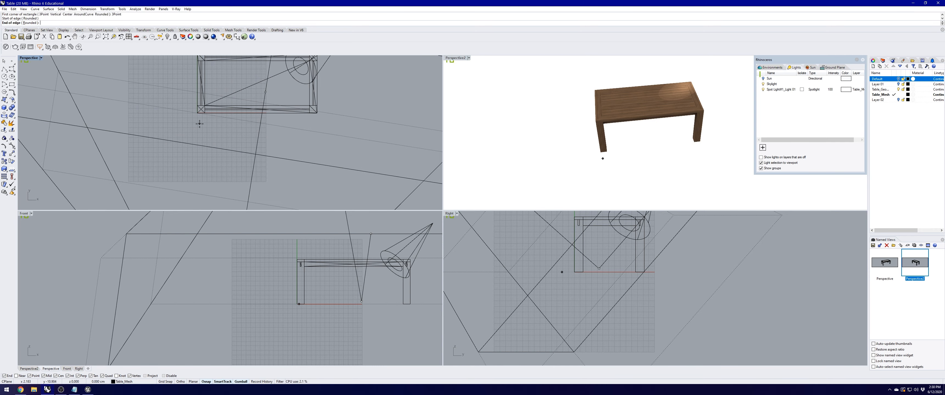
{"action": "left_click", "coordinate": [316, 124]}
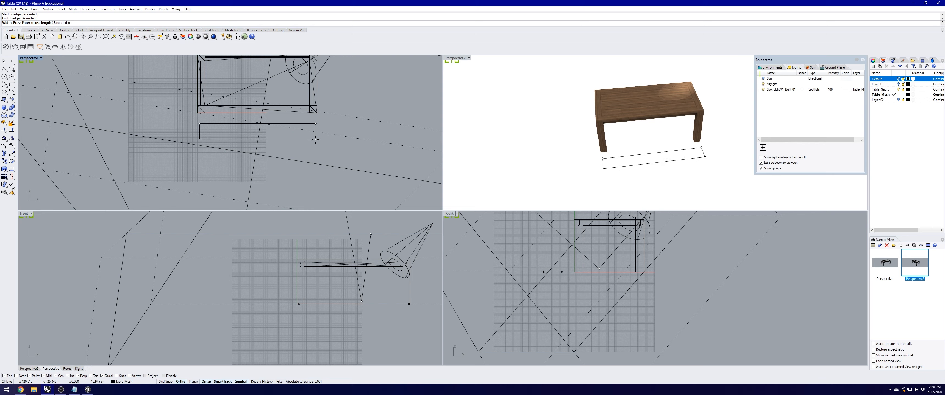
{"action": "left_click", "coordinate": [317, 140]}
{"action": "left_click", "coordinate": [317, 134]}
Step: Extrude the rectangle into a long solid box
{"action": "type", "text": "ExtrudeCrv"}
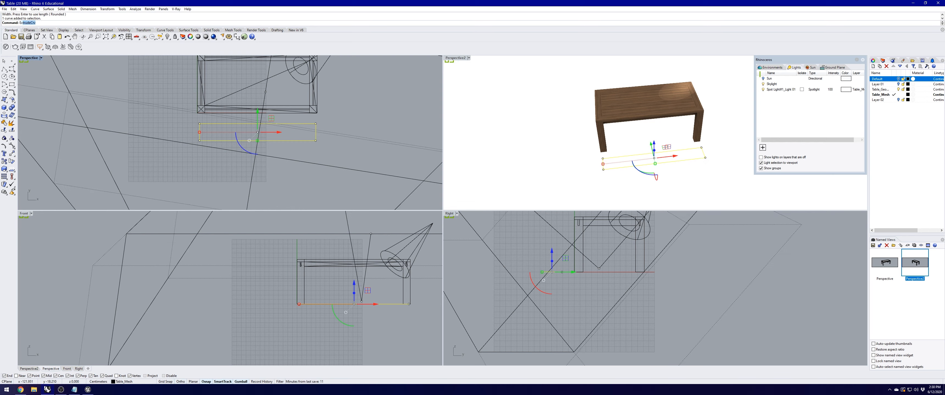
{"action": "key", "text": "Return"}
{"action": "left_click", "coordinate": [600, 152]}
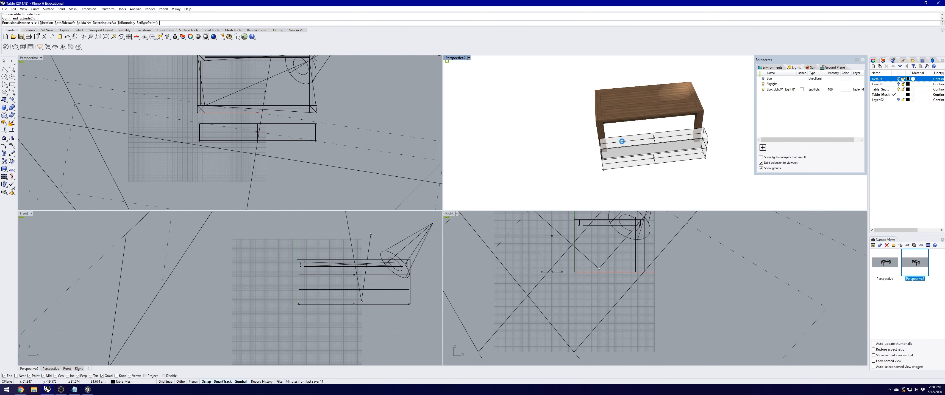
{"action": "mouse_move", "coordinate": [600, 151]}
{"action": "right_mouse_down"}
{"action": "mouse_move", "coordinate": [623, 143]}
{"action": "mouse_move", "coordinate": [600, 148]}
{"action": "right_mouse_up"}
{"action": "scroll", "coordinate": [601, 149], "scroll_direction": "up", "scroll_amount": 3}
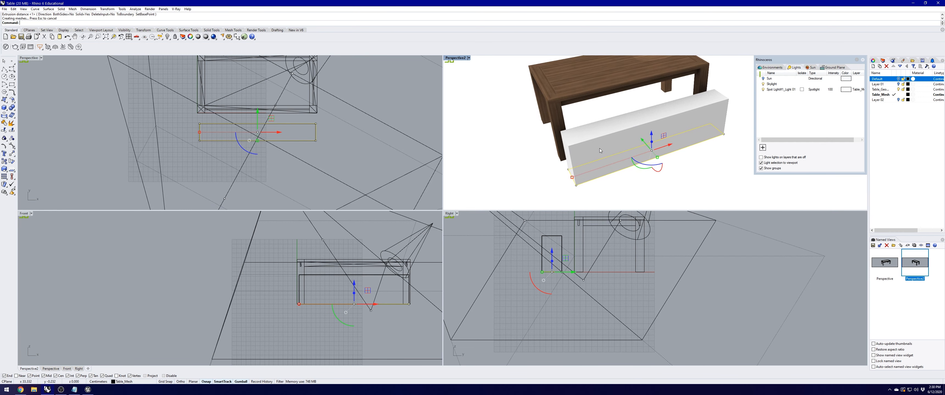
{"action": "key", "text": "Escape"}
{"action": "left_click", "coordinate": [571, 145]}
Step: Save the model over Table.3dm, replacing the existing file
{"action": "left_click", "coordinate": [4, 9]}
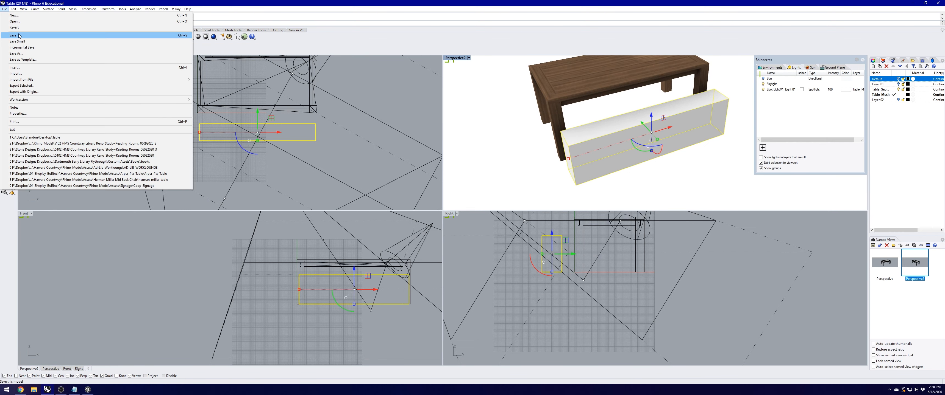
{"action": "left_click", "coordinate": [17, 54]}
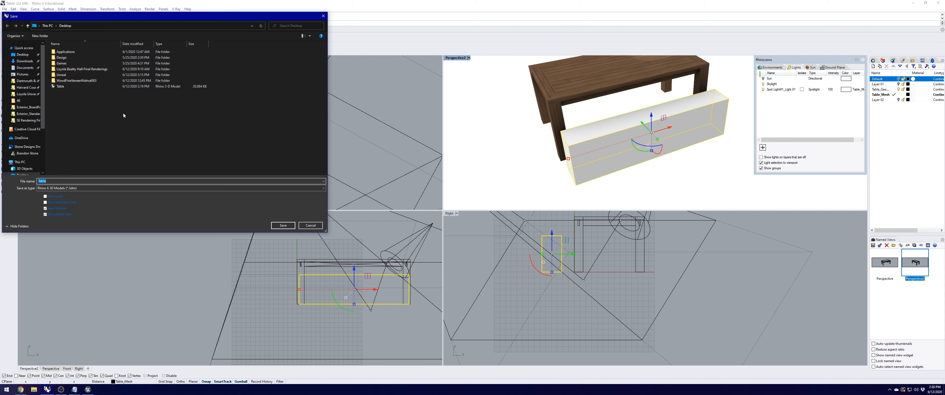
{"action": "left_click", "coordinate": [56, 88]}
{"action": "left_click", "coordinate": [283, 225]}
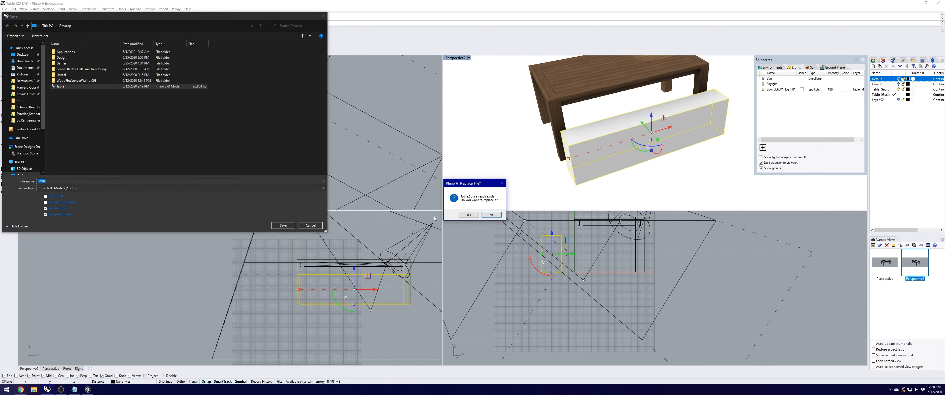
{"action": "left_click", "coordinate": [467, 215]}
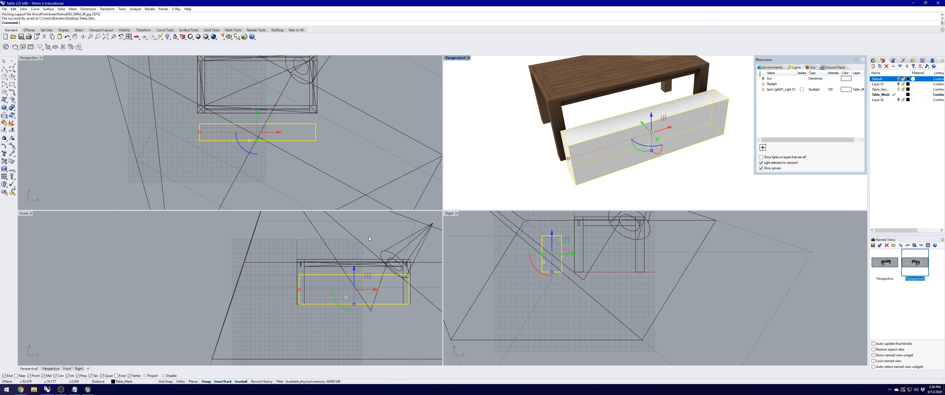
{"action": "left_click", "coordinate": [88, 390]}
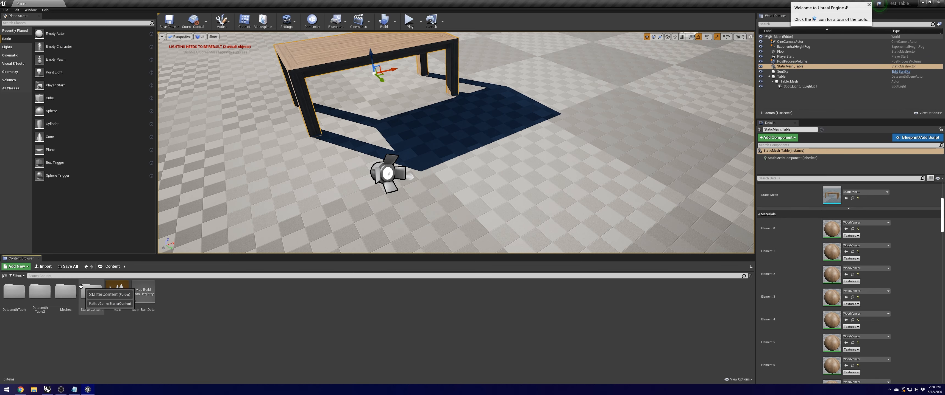
Step: Reimport the Table Datasmith scene from DatasmithTable2/Table with Datasmith Scene Actors enabled
{"action": "double_click", "coordinate": [43, 295]}
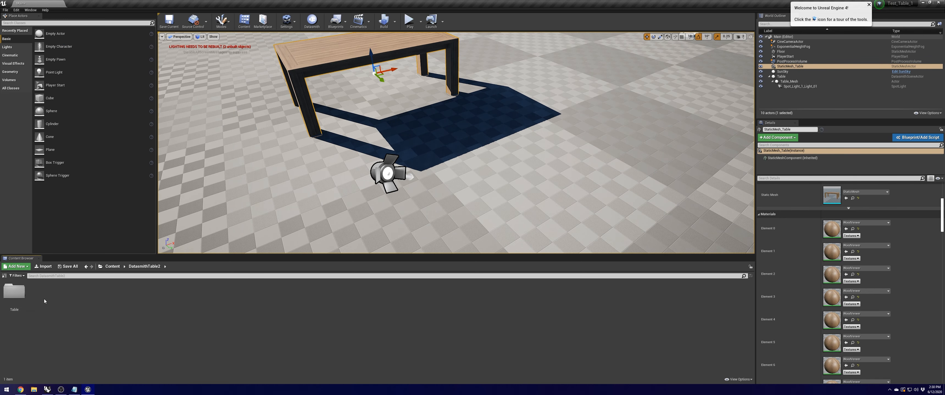
{"action": "double_click", "coordinate": [24, 297]}
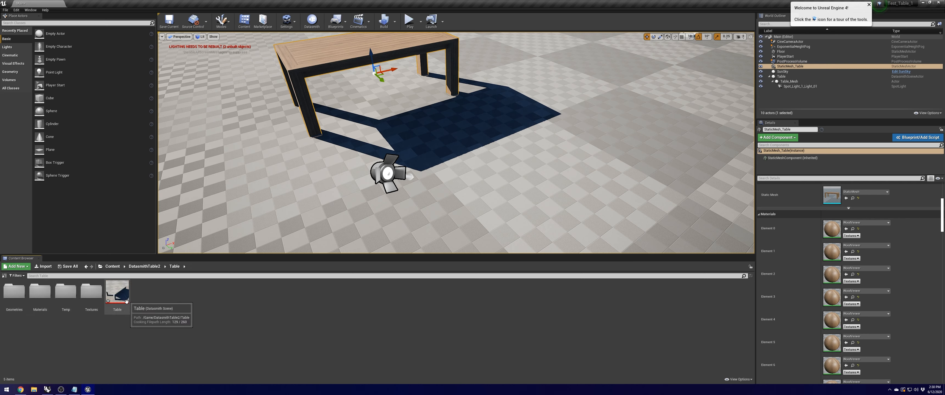
{"action": "left_click", "coordinate": [125, 302]}
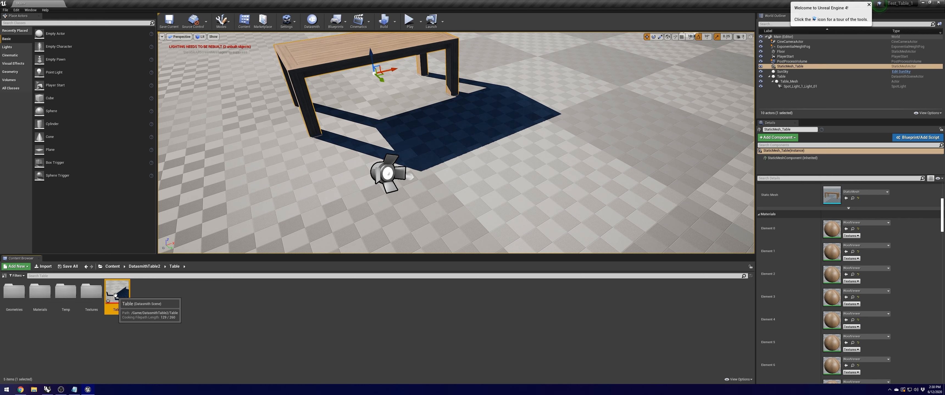
{"action": "right_click", "coordinate": [117, 292]}
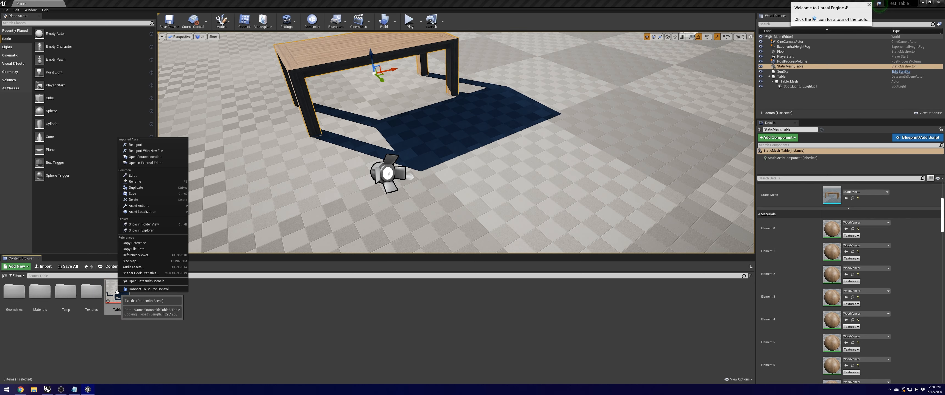
{"action": "left_click", "coordinate": [134, 145]}
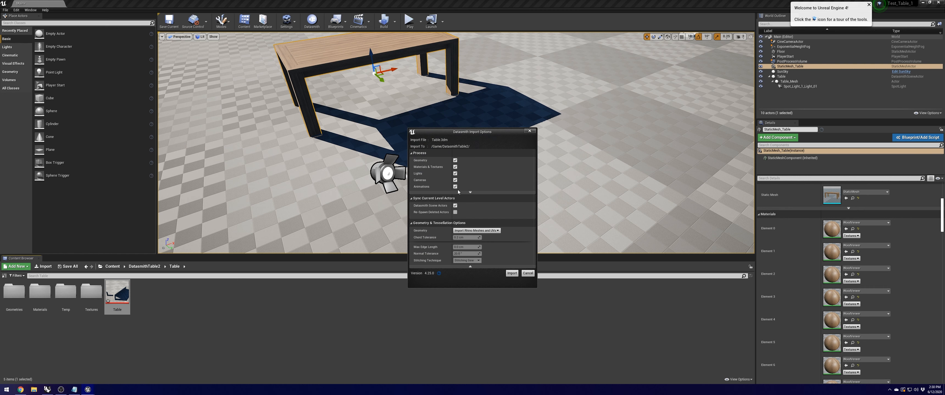
{"action": "left_click", "coordinate": [454, 205]}
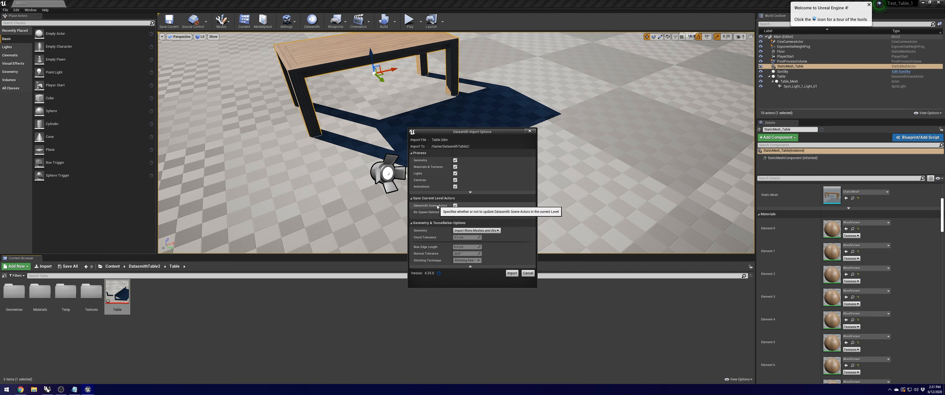
{"action": "left_click", "coordinate": [512, 274]}
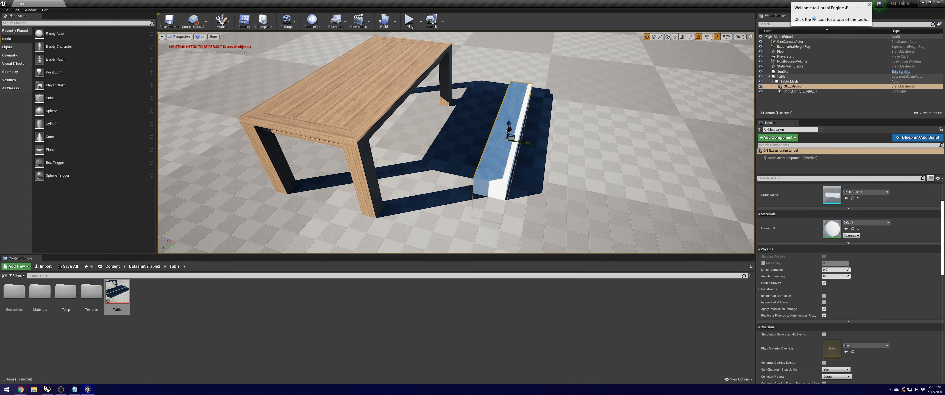
Step: Move the ON_Extrusion box up and next to StaticMesh_Table's long side
{"action": "mouse_move", "coordinate": [509, 125]}
{"action": "left_mouse_down"}
{"action": "mouse_move", "coordinate": [510, 106]}
{"action": "mouse_move", "coordinate": [505, 133]}
{"action": "mouse_move", "coordinate": [474, 155]}
{"action": "mouse_move", "coordinate": [447, 125]}
{"action": "mouse_move", "coordinate": [448, 135]}
{"action": "left_mouse_up"}
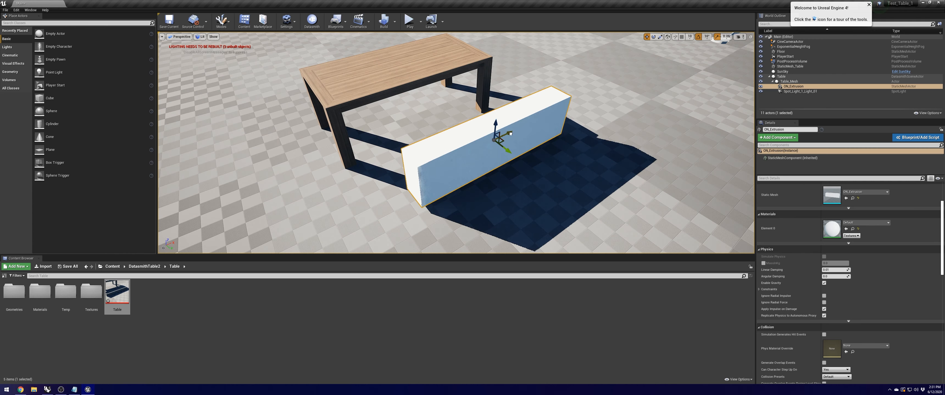
{"action": "right_click_drag", "start_coordinate": [471, 148], "coordinate": [514, 154]}
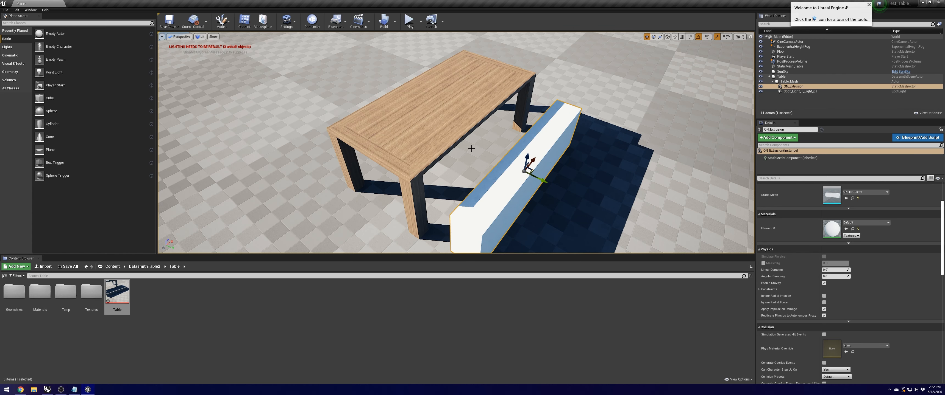